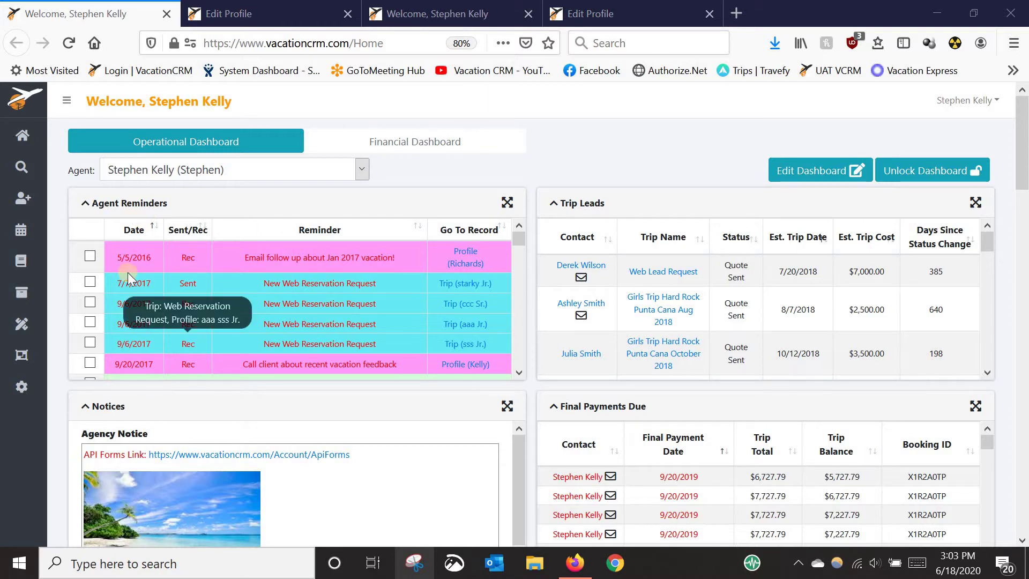
Inspect the 5/5/2016 reminder's date and agents, close it unsaved, and scroll the dashboard
left_click(92, 256)
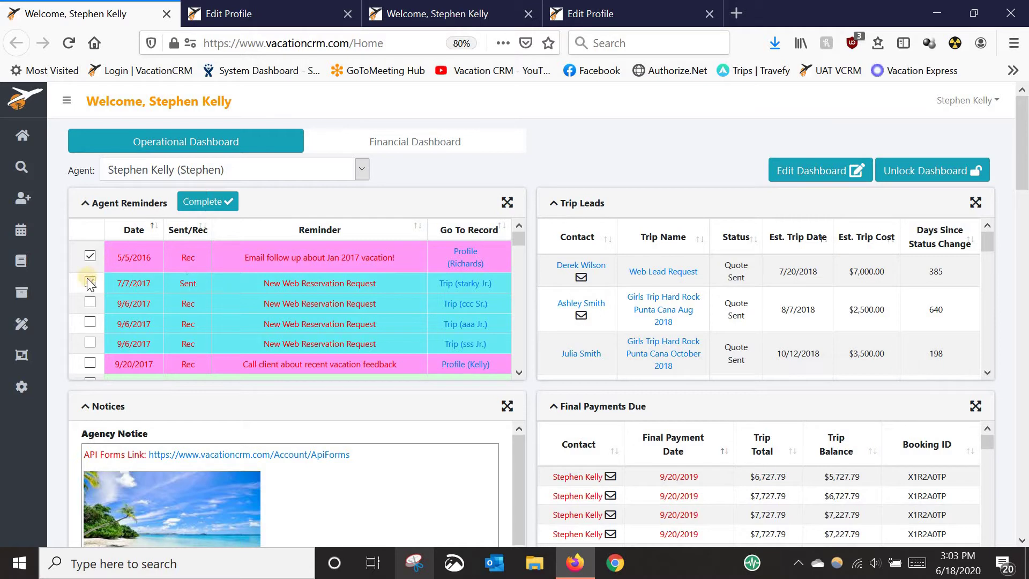
left_click(90, 256)
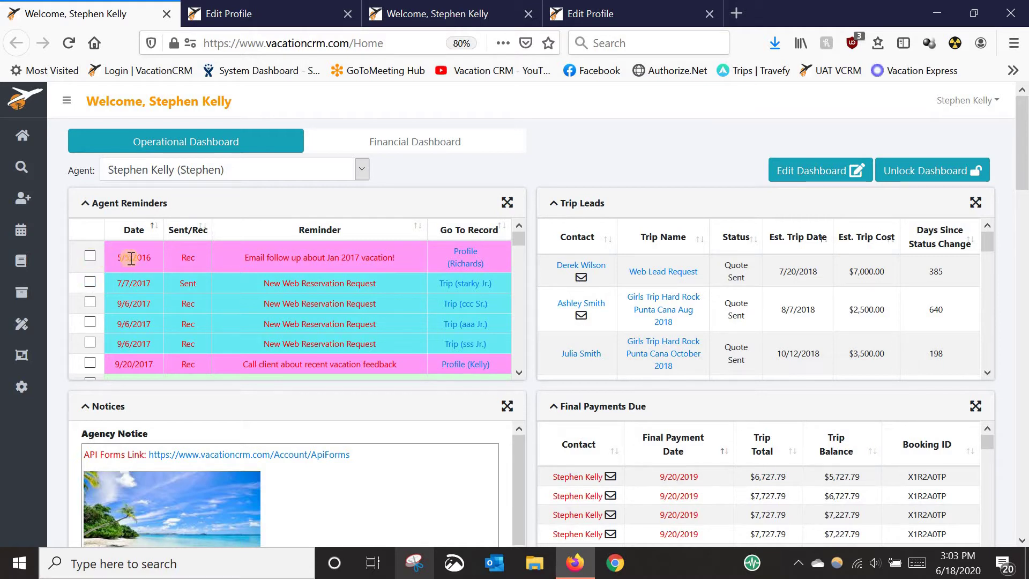
left_click(131, 258)
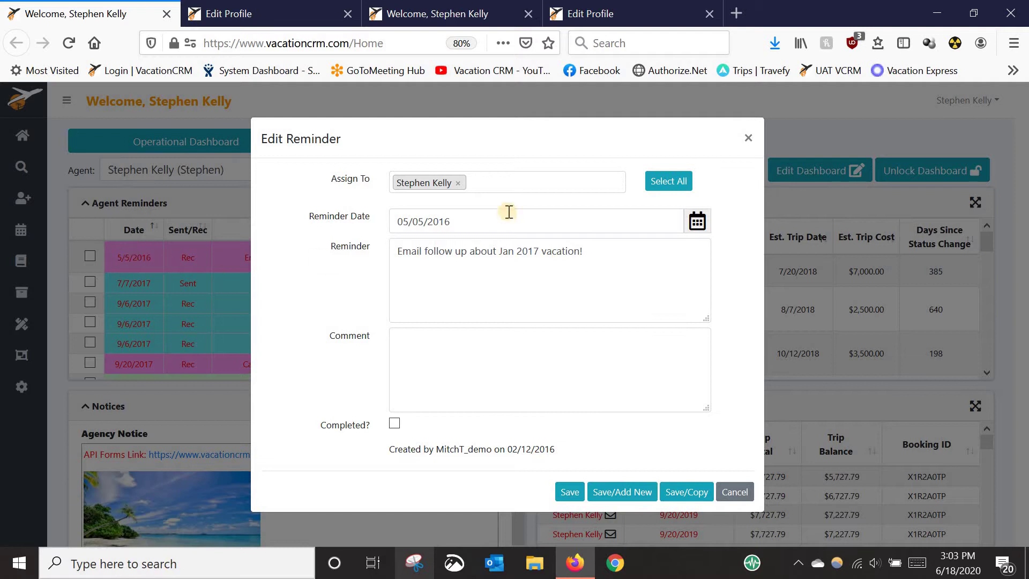
left_click(458, 224)
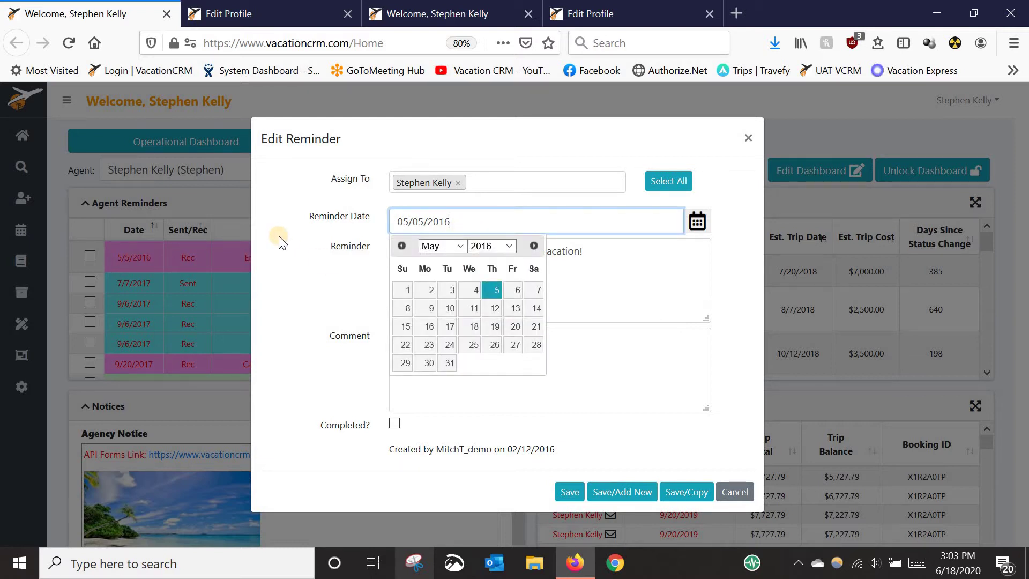
left_click(623, 252)
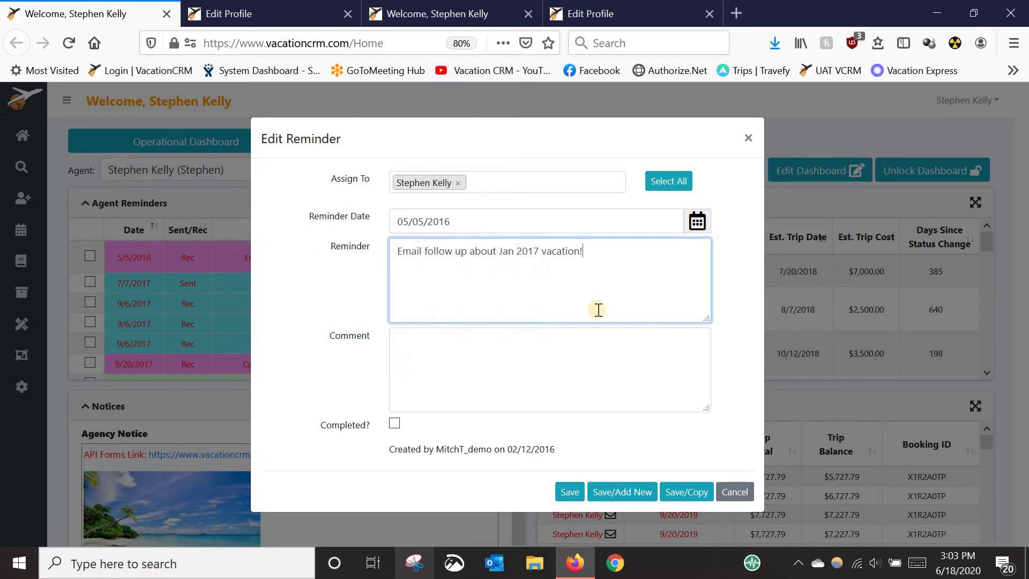
left_click(494, 176)
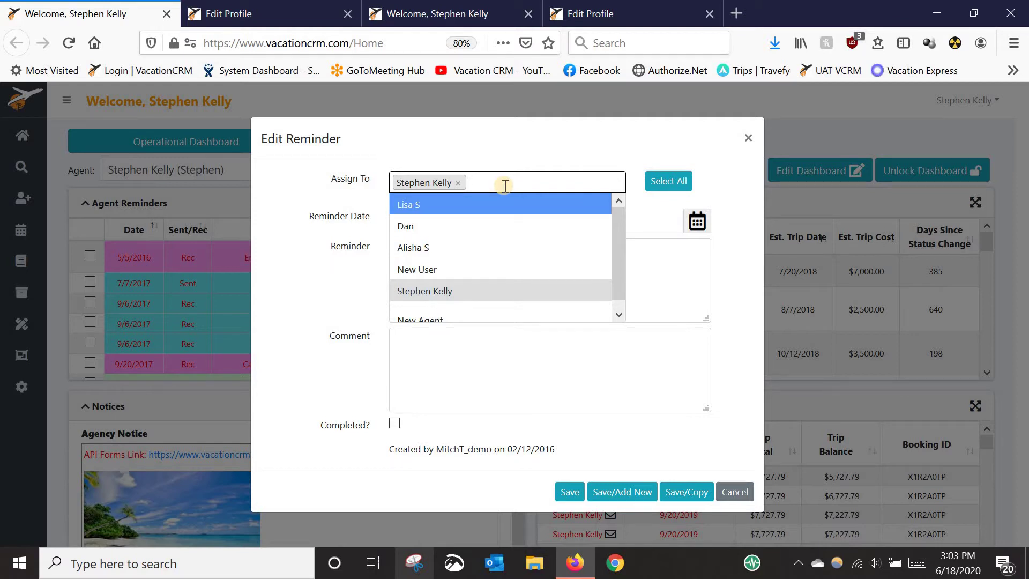
left_click(167, 319)
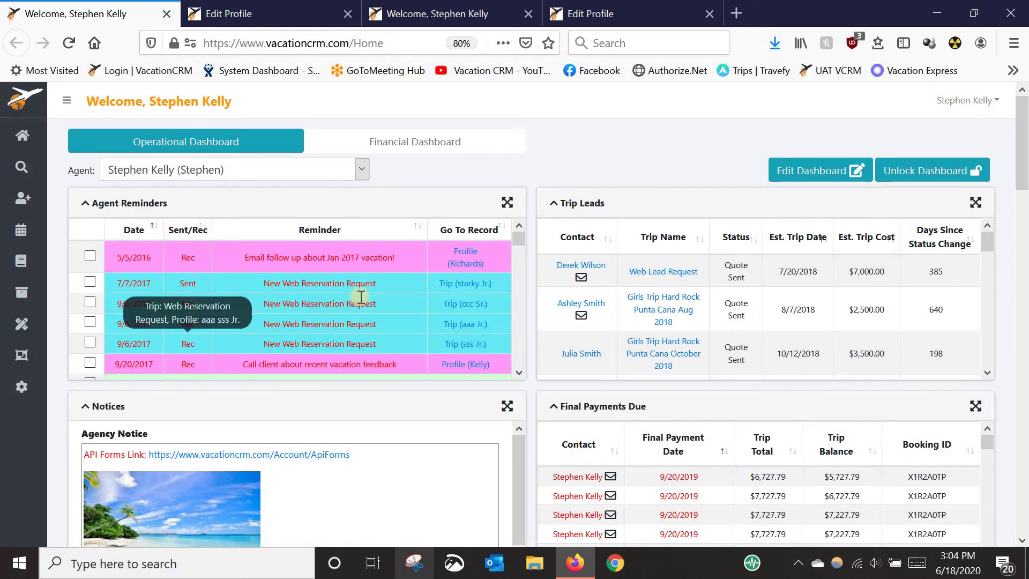
left_click_drag(1023, 140, 1024, 408)
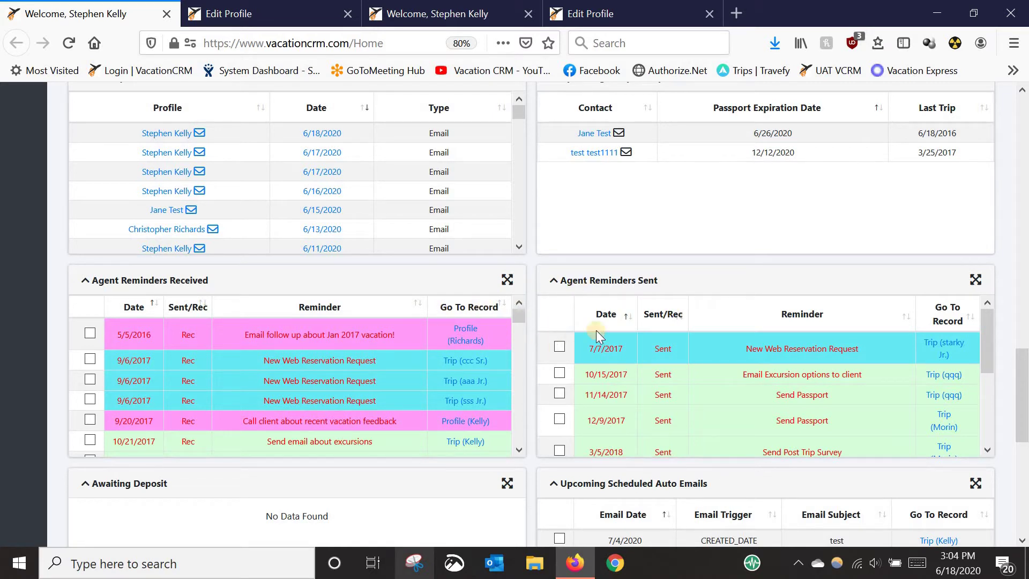
scroll(185, 192, "up", 15)
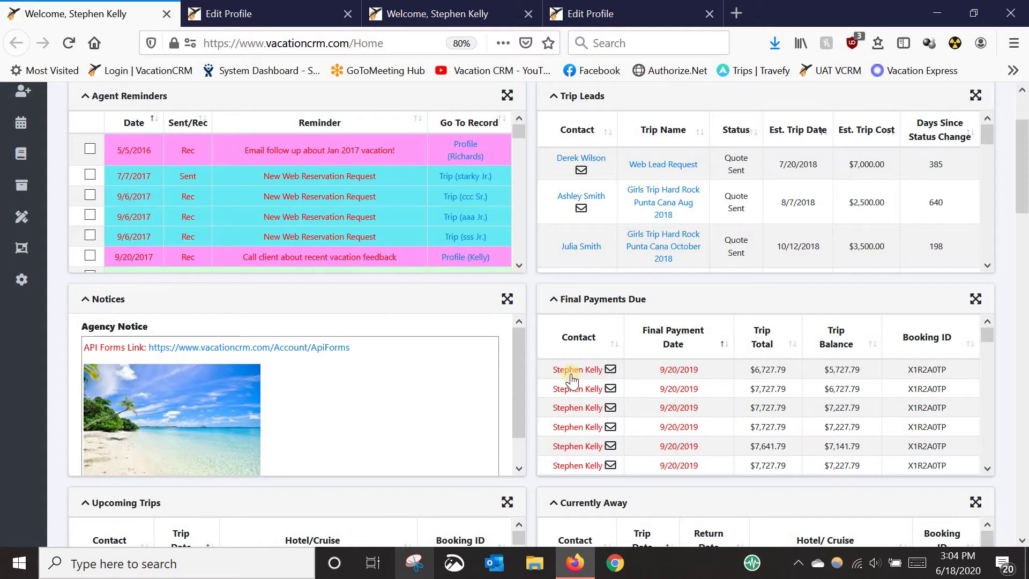
On the client's profile, start a reminder dated 06/20/2020 reading 'Follow up with client'
left_click(256, 10)
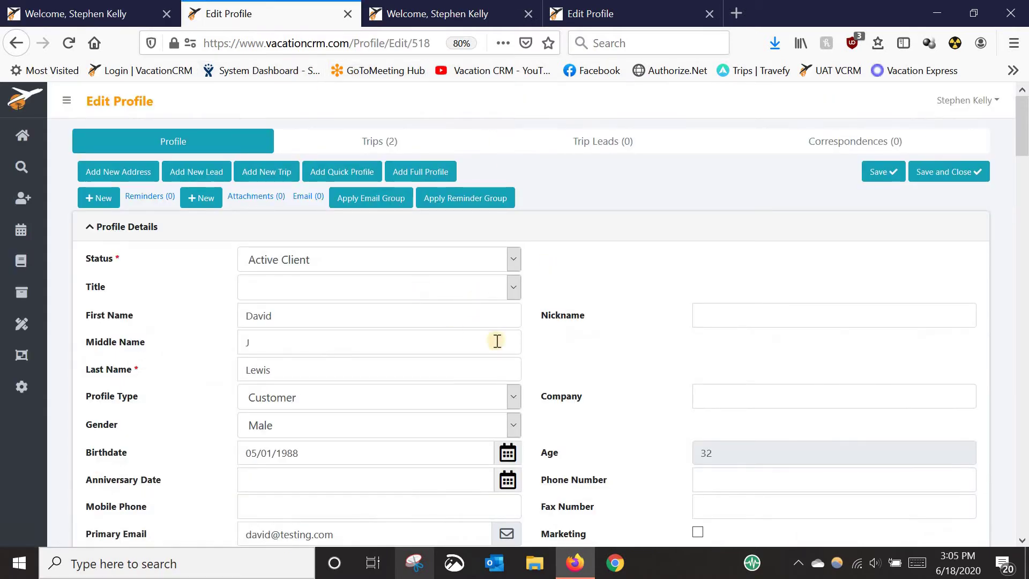
left_click(104, 198)
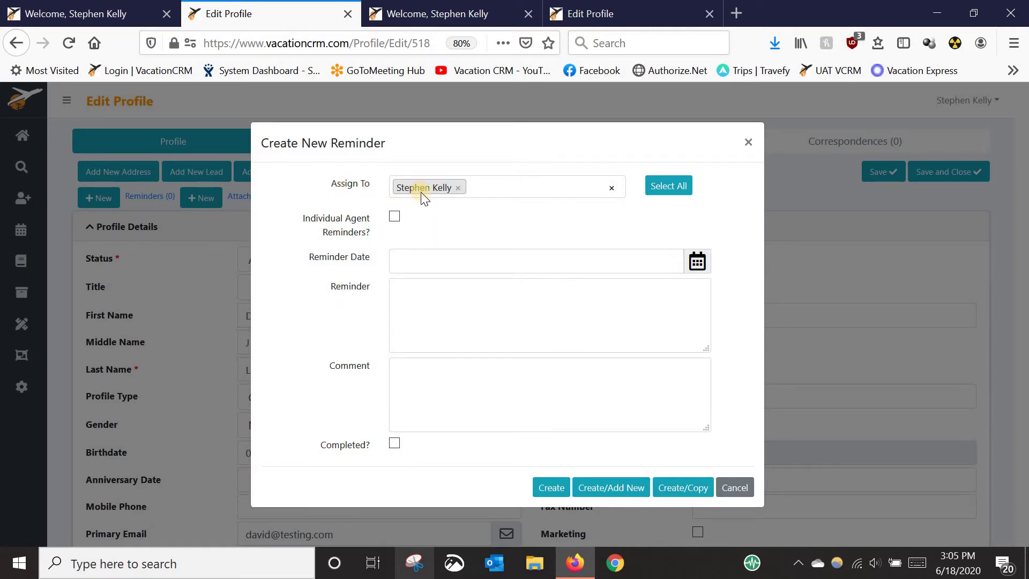
left_click(453, 199)
left_click(453, 262)
left_click(418, 259)
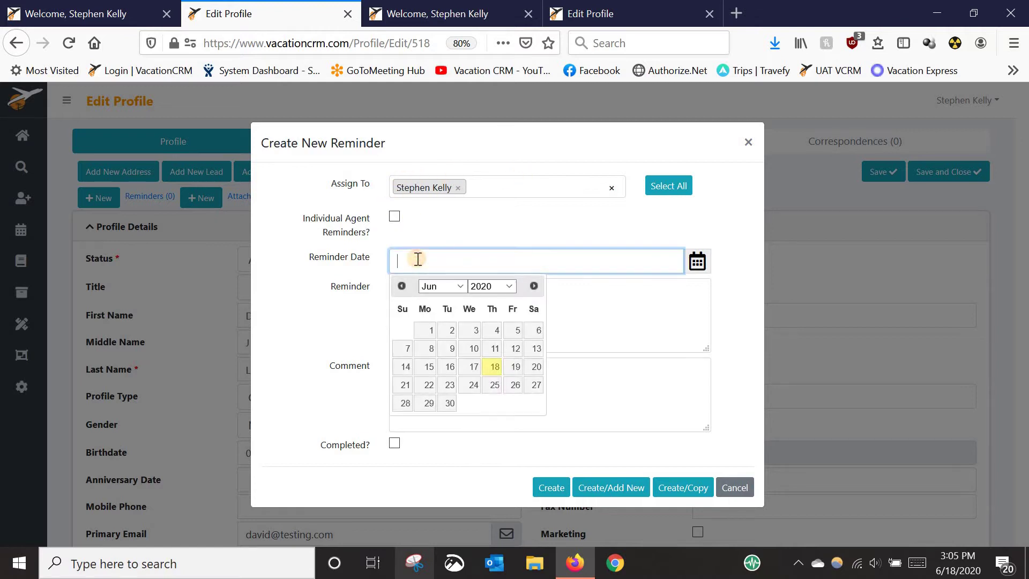
left_click(534, 368)
left_click(444, 317)
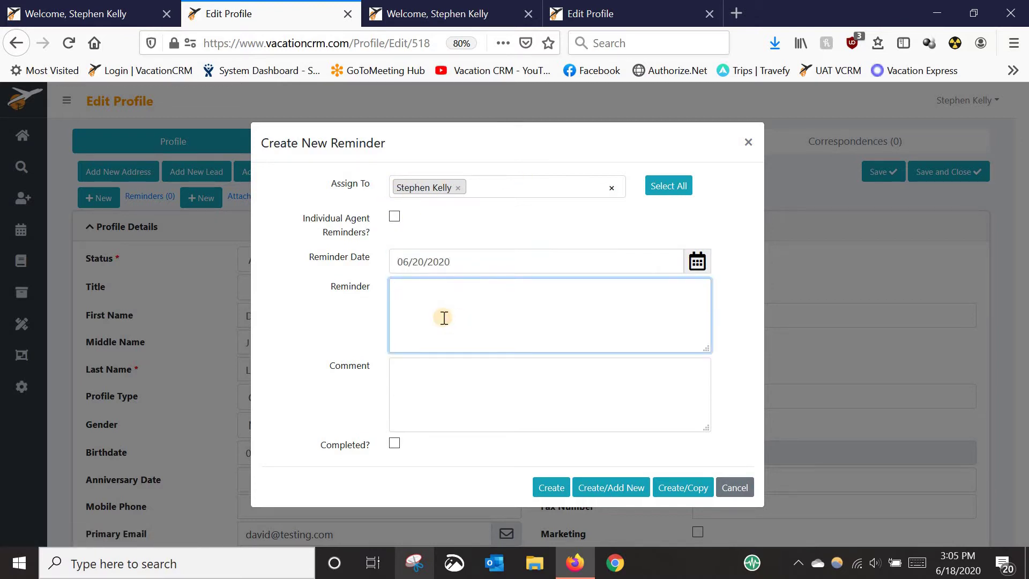
type("Follow up with client")
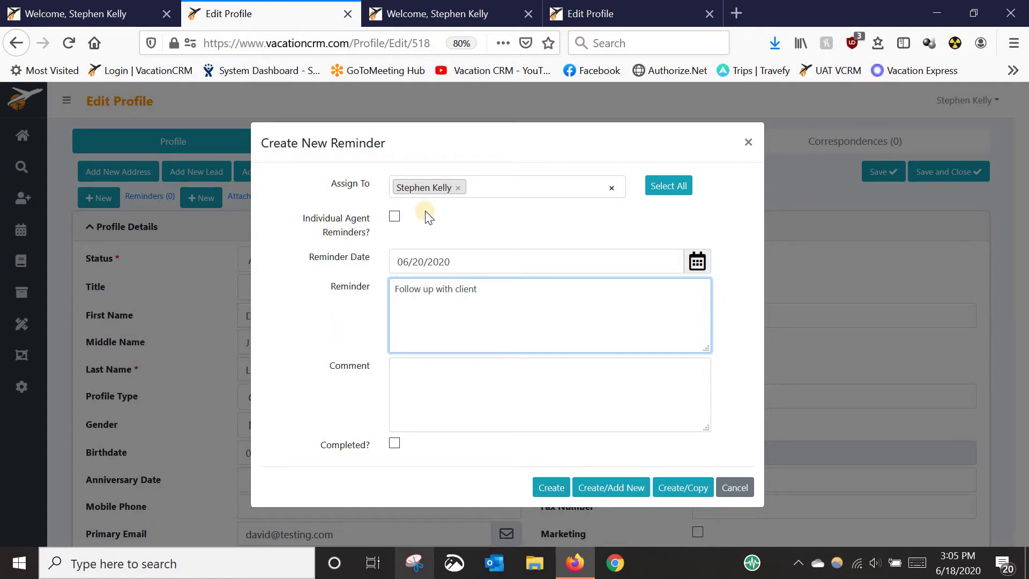
Add two more agents in Assign To, giving the reminder three agents
left_click(489, 192)
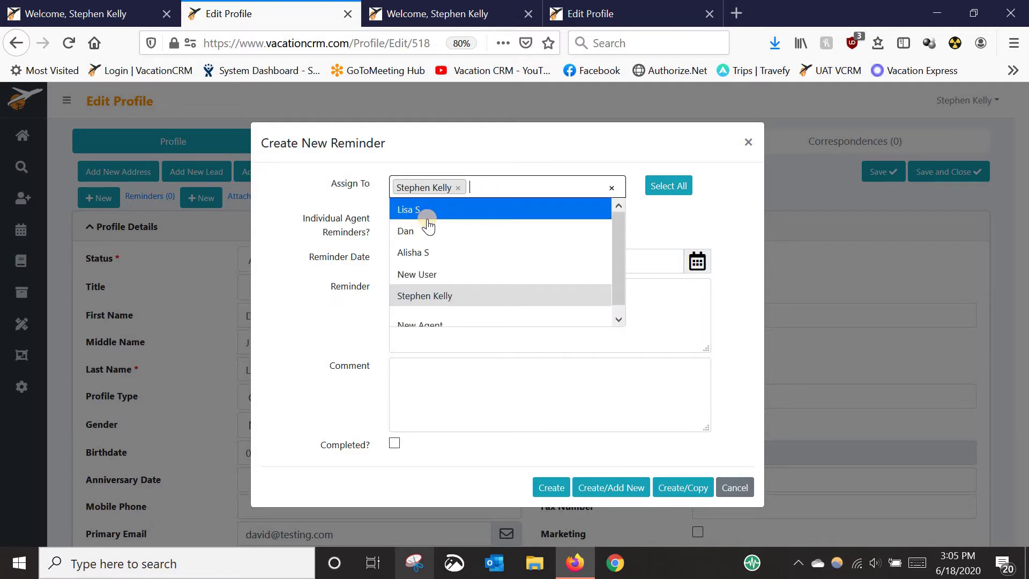
left_click(424, 210)
left_click(531, 192)
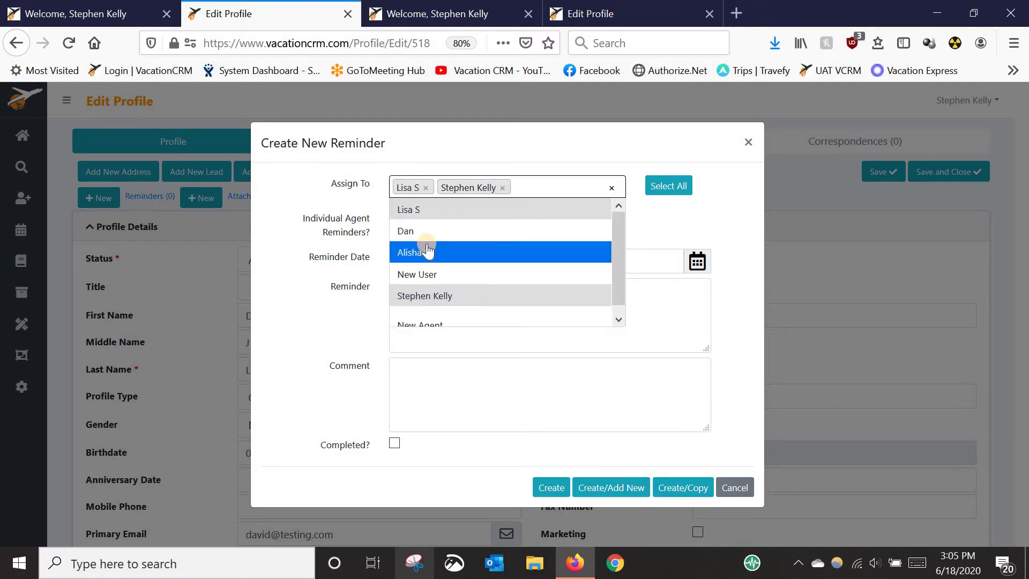
left_click(427, 250)
left_click(349, 271)
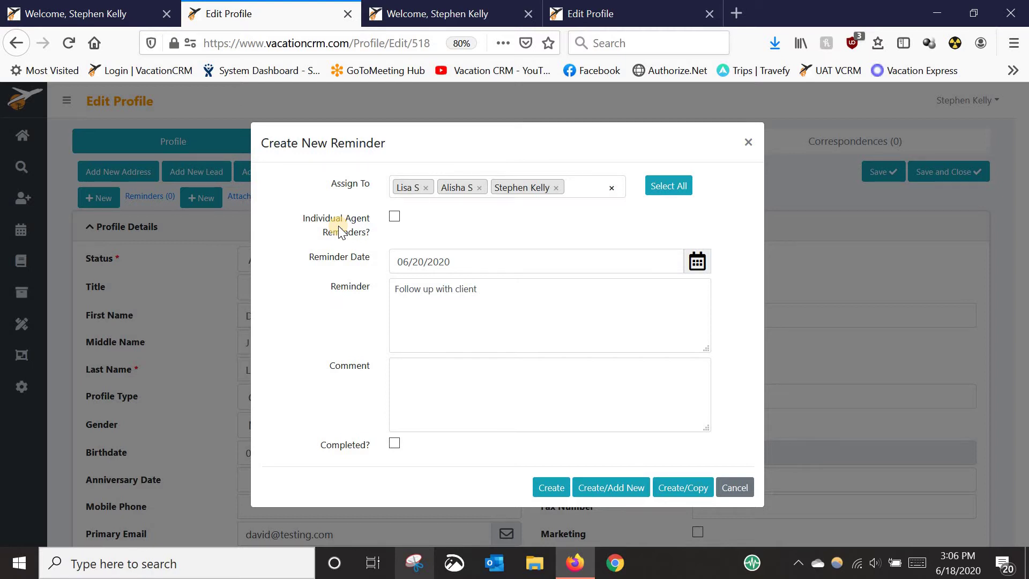
Leave Individual Agent Reminders off and remove the two added agents, keeping only the original one
left_click(394, 217)
left_click(394, 217)
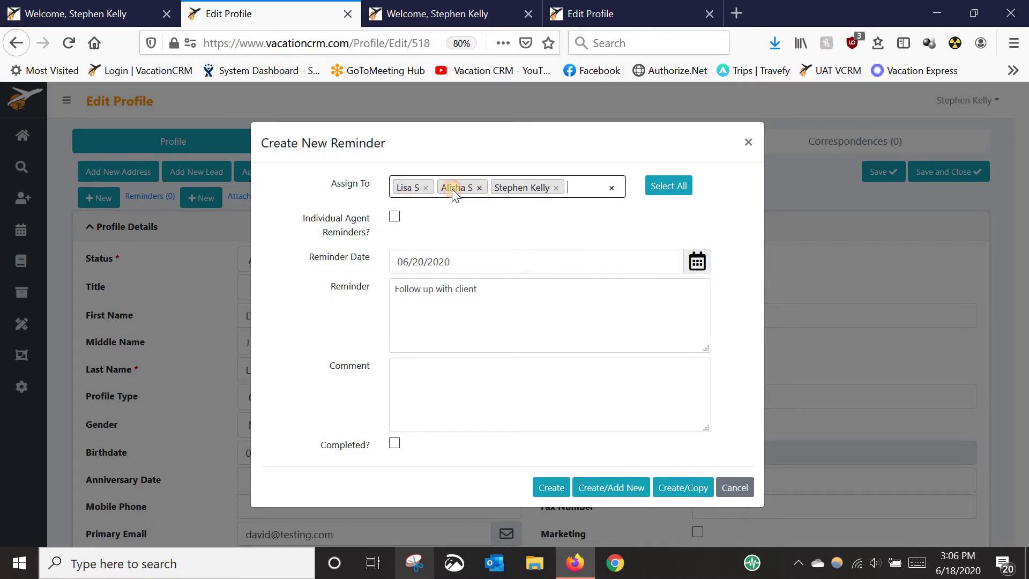
left_click(479, 187)
left_click(425, 187)
left_click(597, 253)
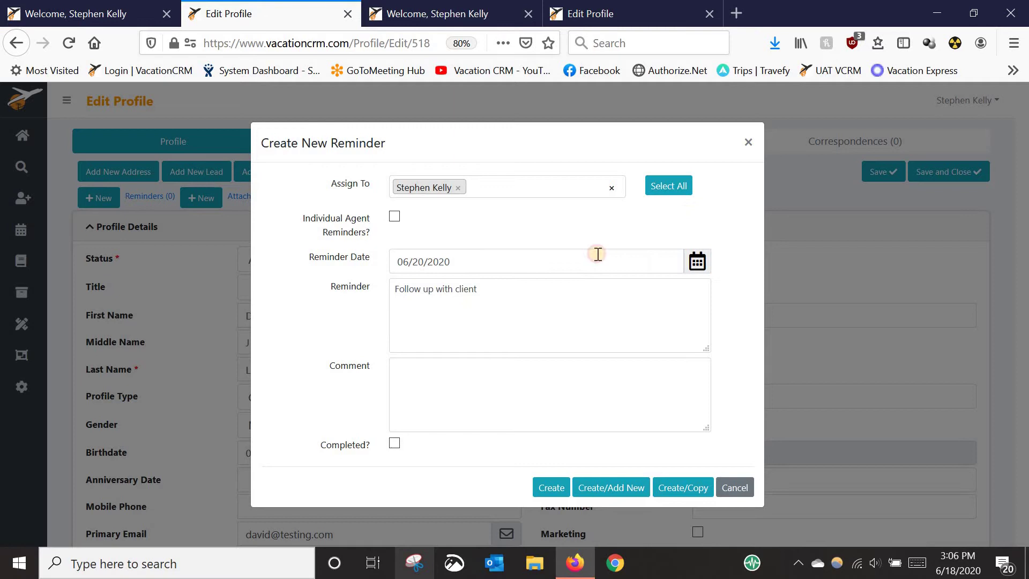
Create the reminder and confirm it appears under the profile's Reminders (1) section
left_click(550, 489)
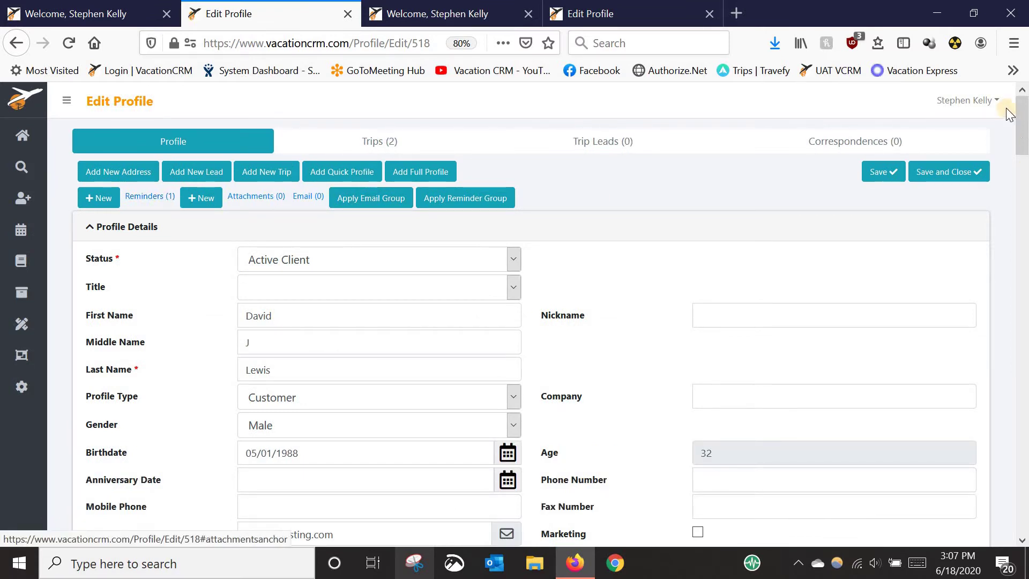
left_click(155, 196)
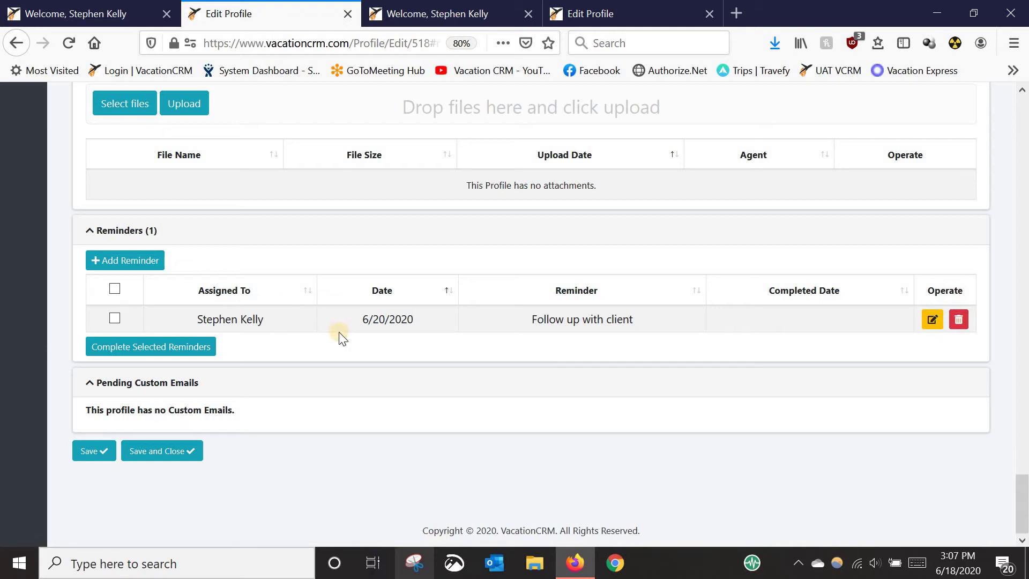
left_click(1023, 455)
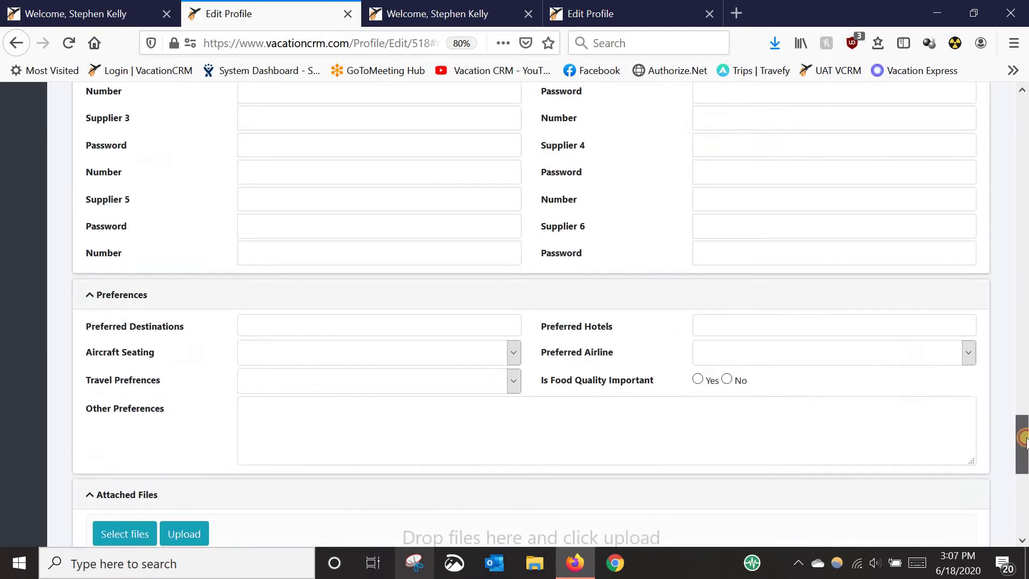
left_click_drag(1024, 423, 1024, 319)
scroll(471, 503, "down", 20)
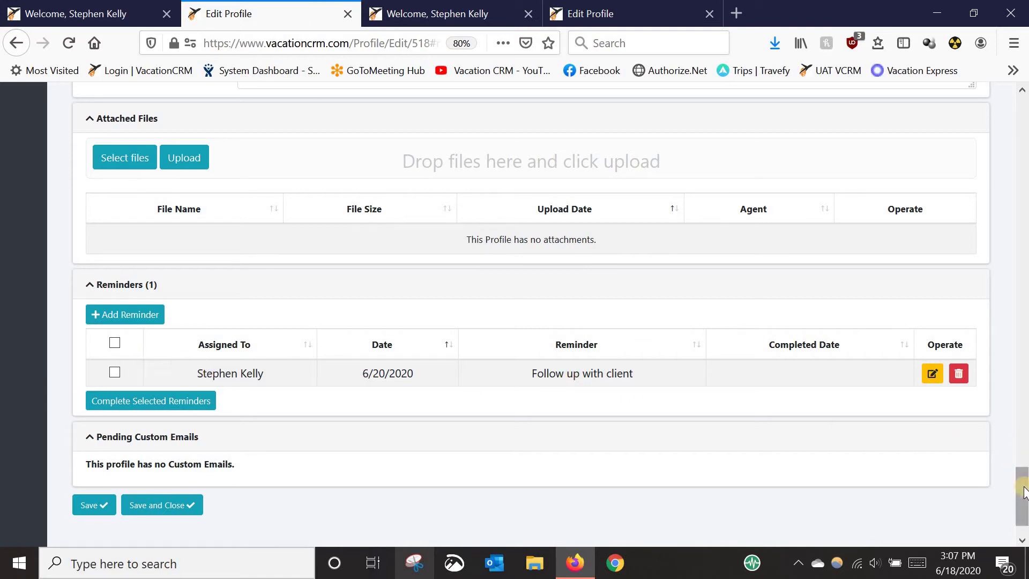
left_click_drag(1022, 485, 1022, 126)
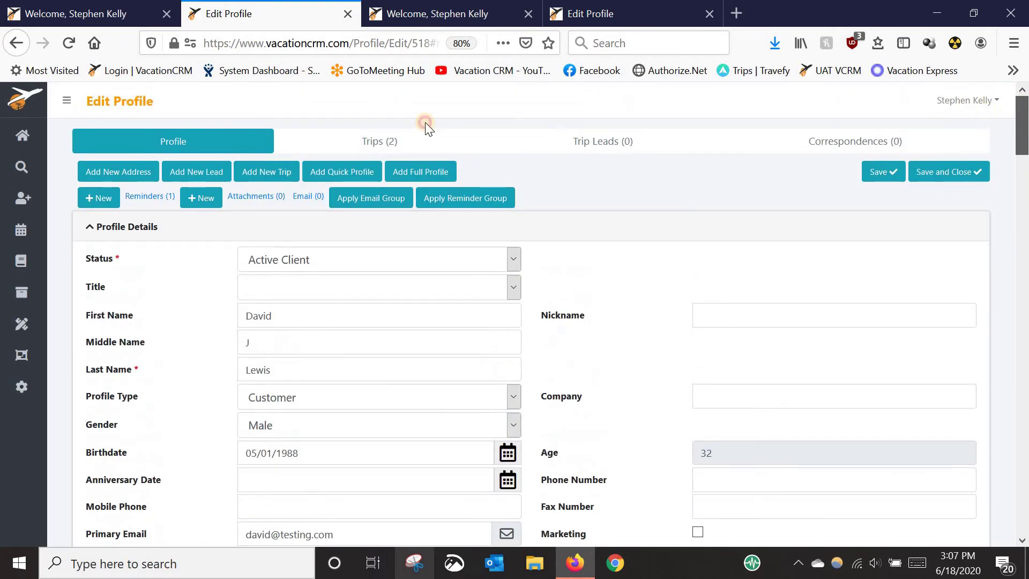
Open trip 1255 from the client's Trips (2) list, then return to the Welcome dashboard tab
left_click(363, 142)
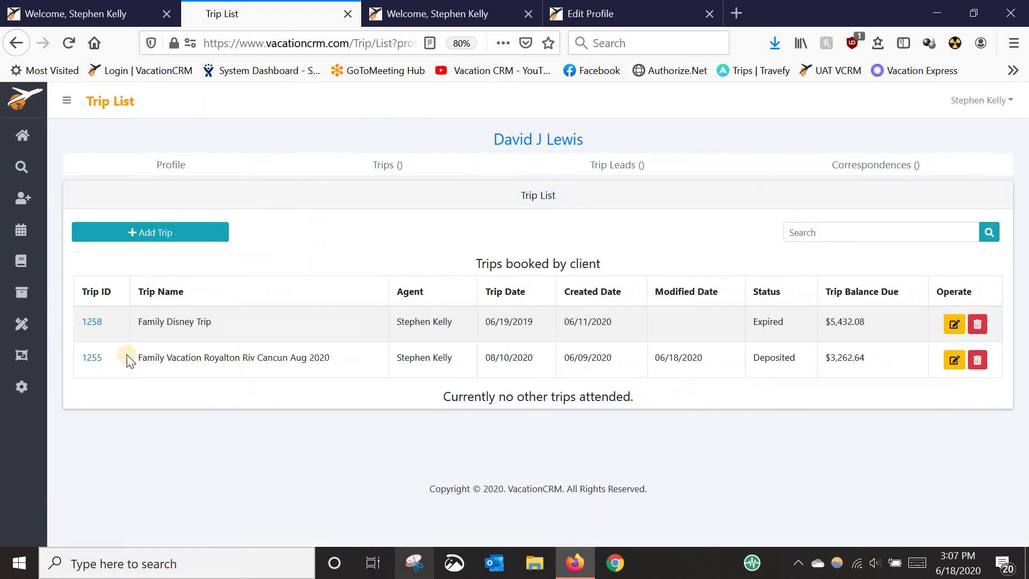
left_click(92, 364)
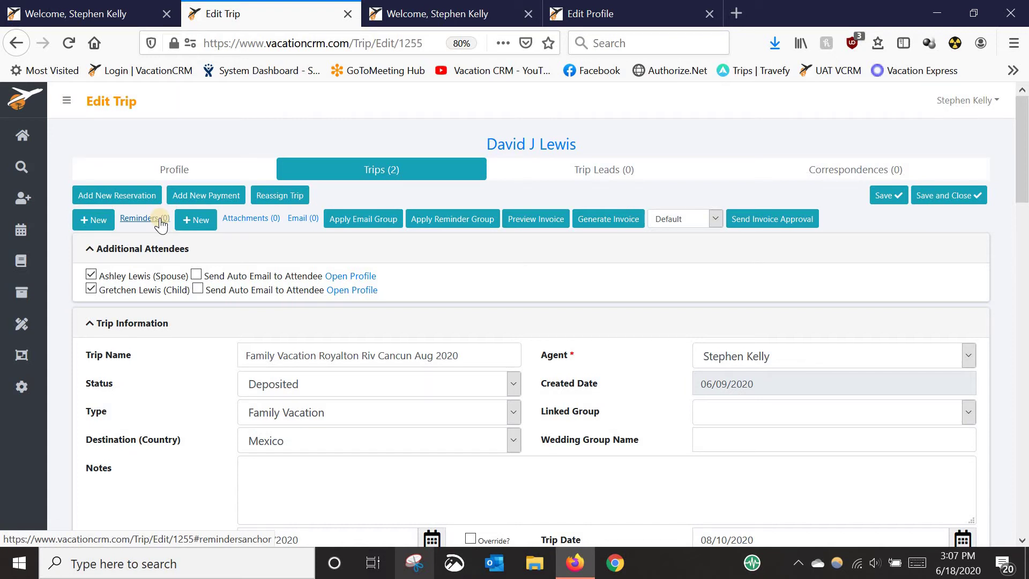
left_click(116, 13)
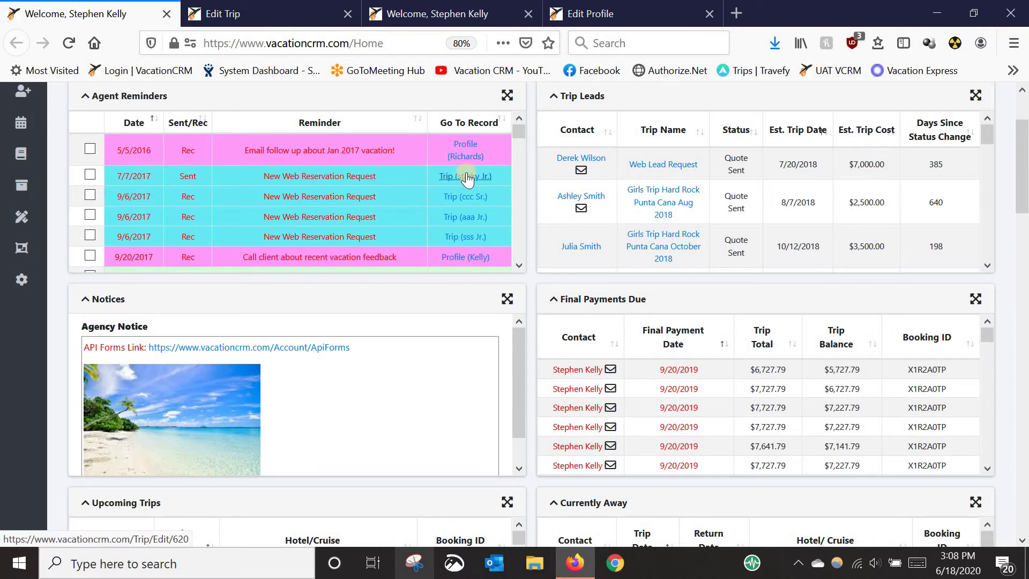
Open the Edit Trip page via a Trip link in the dashboard's Agent Reminders panel
left_click(466, 152)
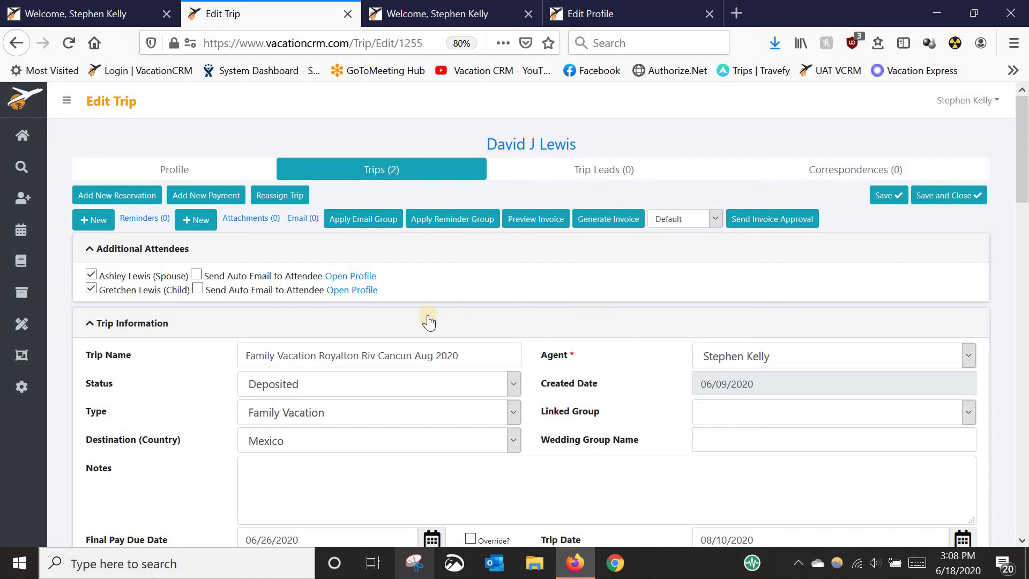
Open Reminder Groups from the Utilities menu in a new tab and switch to it
left_click(25, 331)
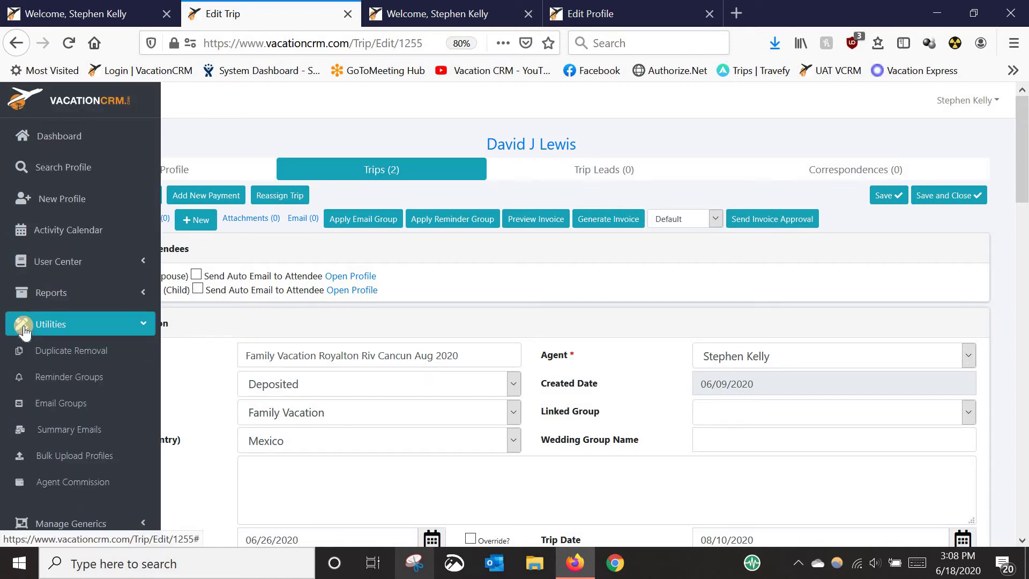
left_click(73, 382)
right_click(73, 382)
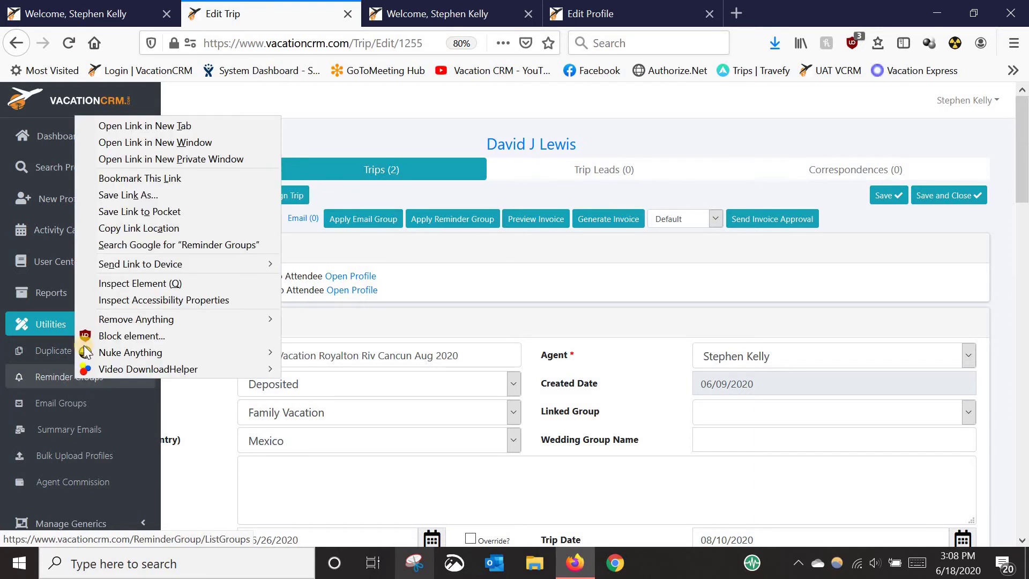
left_click(113, 121)
left_click(381, 12)
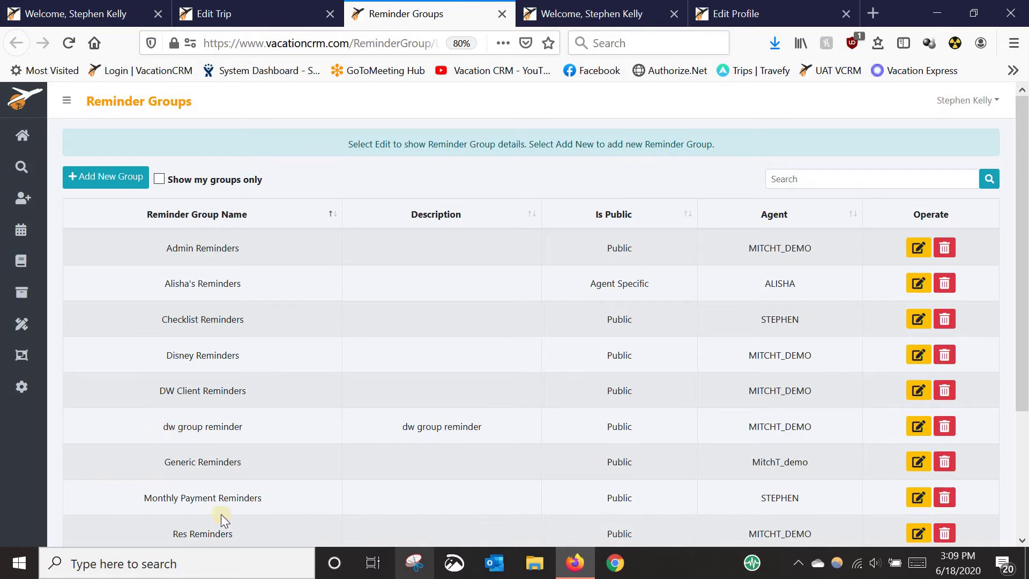
Add a new reminder group and enter the name '2020 Trip Reminders'
left_click(112, 182)
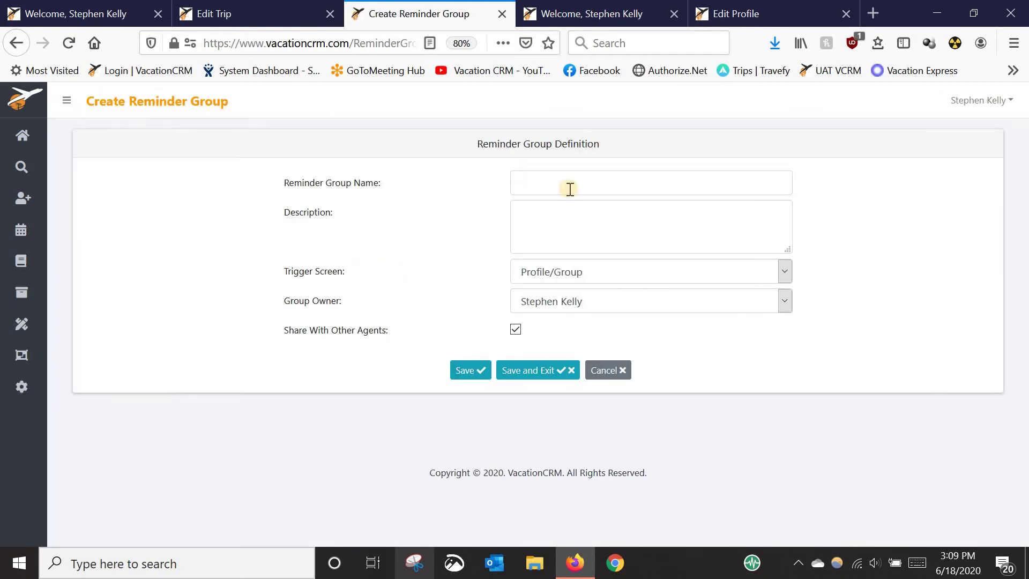
left_click(568, 186)
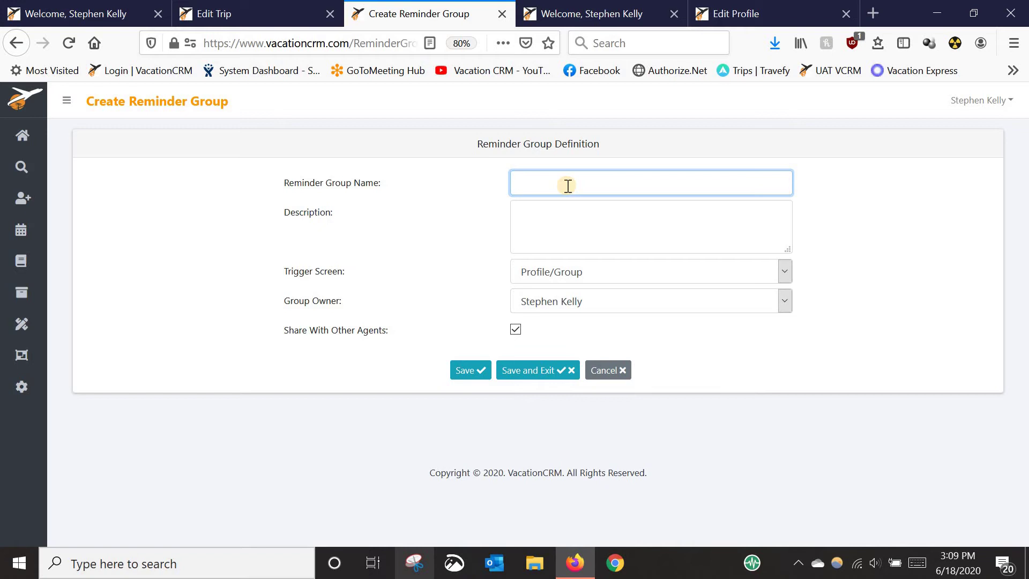
type("2020 Trip Reminders")
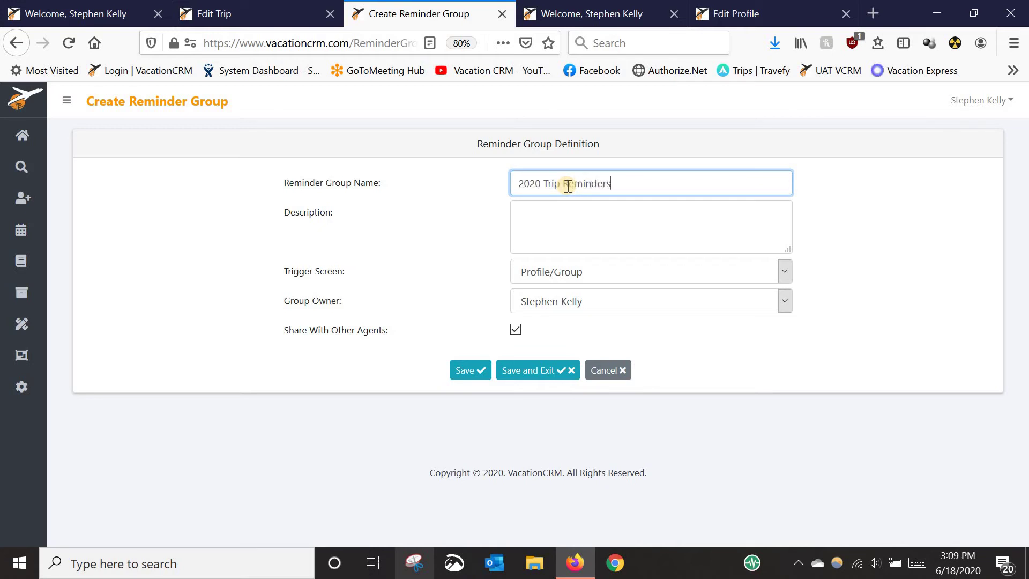
left_click(568, 229)
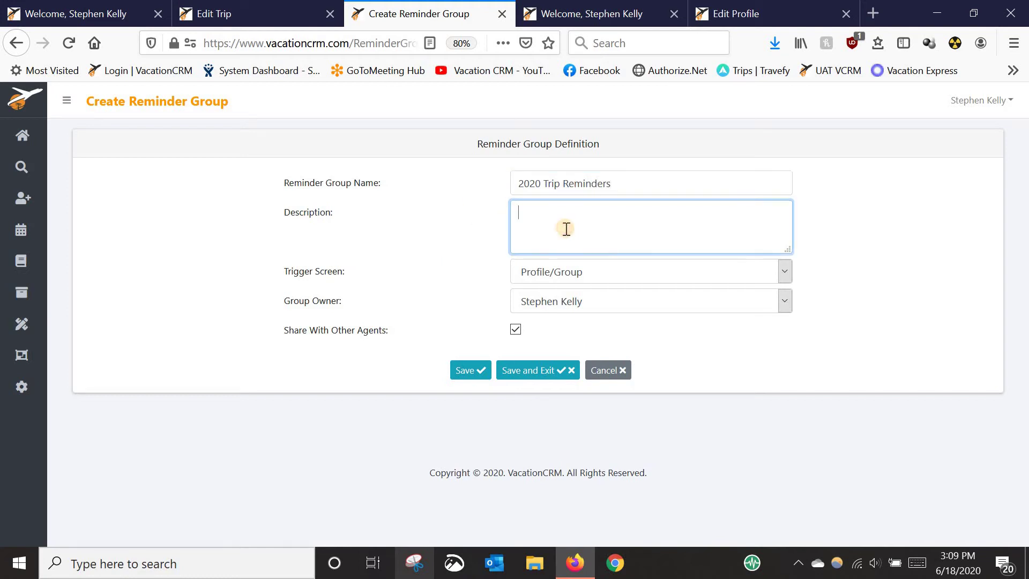
Set the group's Trigger Screen to Trip, keeping Share With Other Agents checked
left_click(547, 278)
left_click(530, 351)
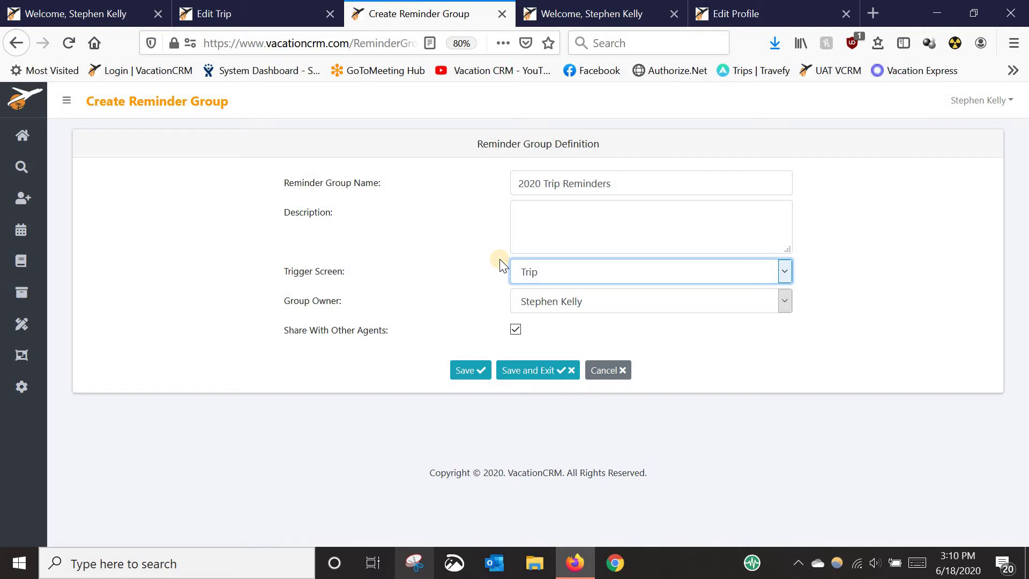
left_click(529, 271)
left_click(531, 270)
left_click(341, 338)
left_click_drag(341, 337, 365, 333)
left_click(257, 346)
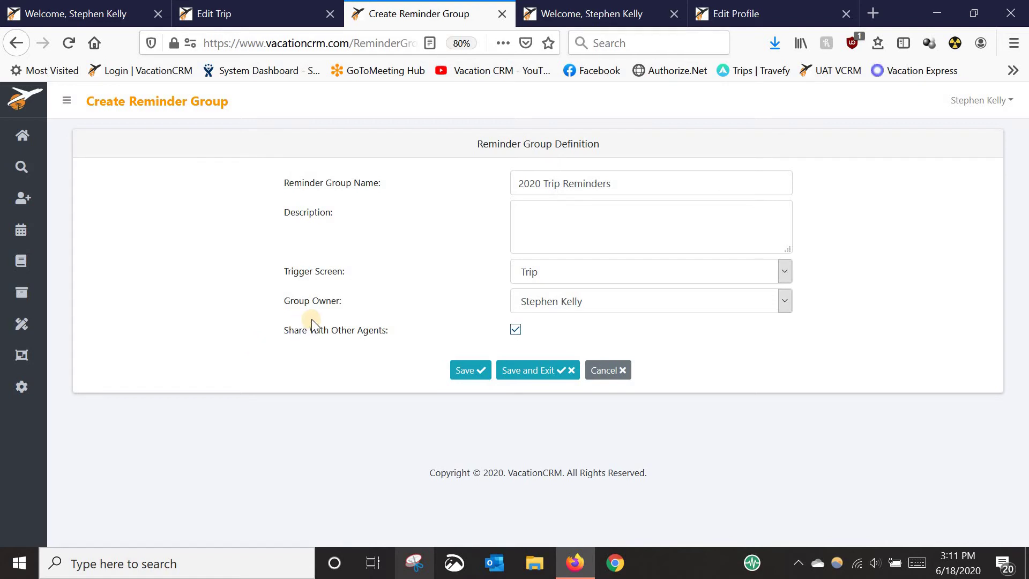
Save the group and open a blank Create Reminder Task form under Reminder Tasks
left_click(465, 370)
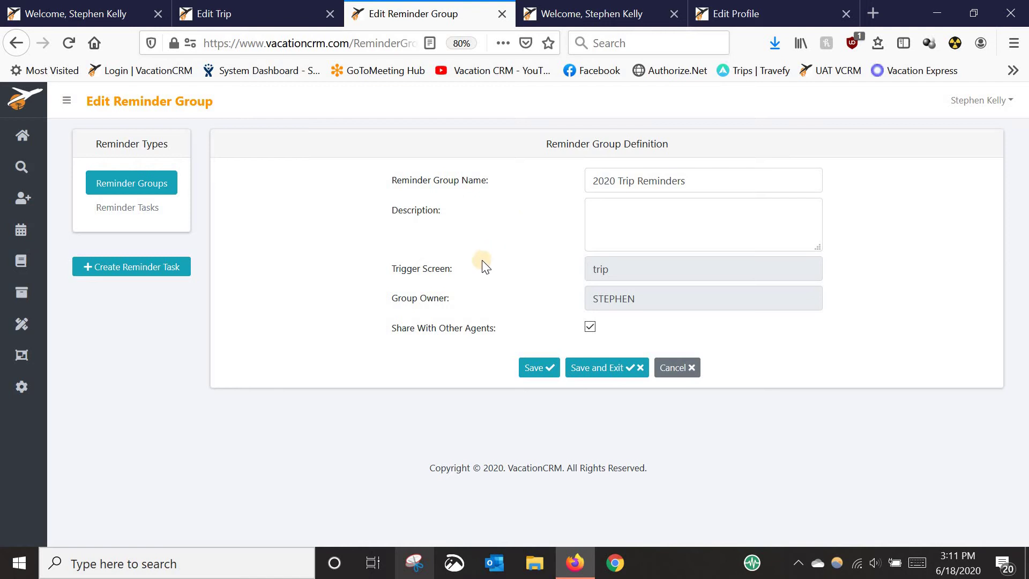
left_click(135, 209)
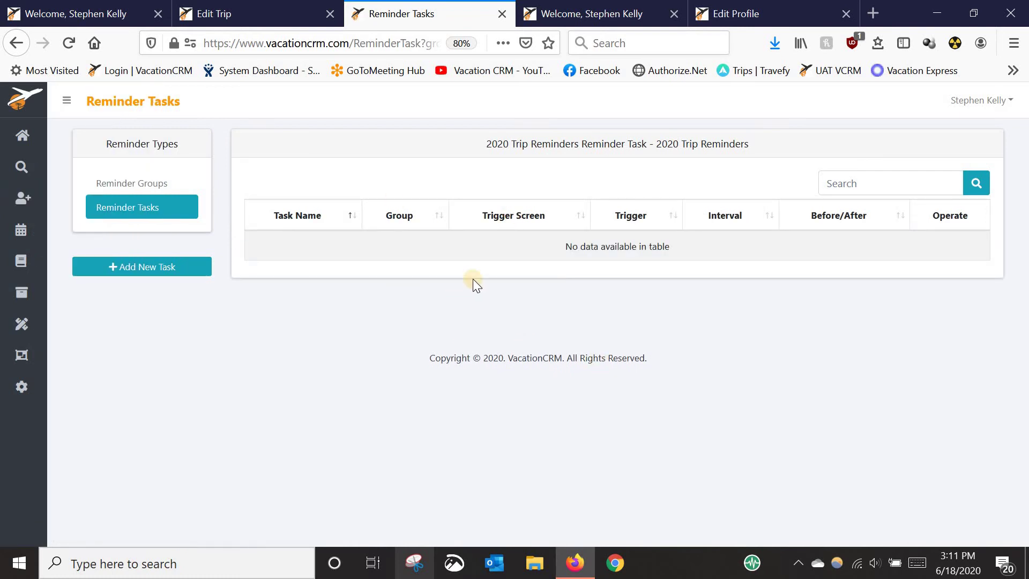
left_click(157, 268)
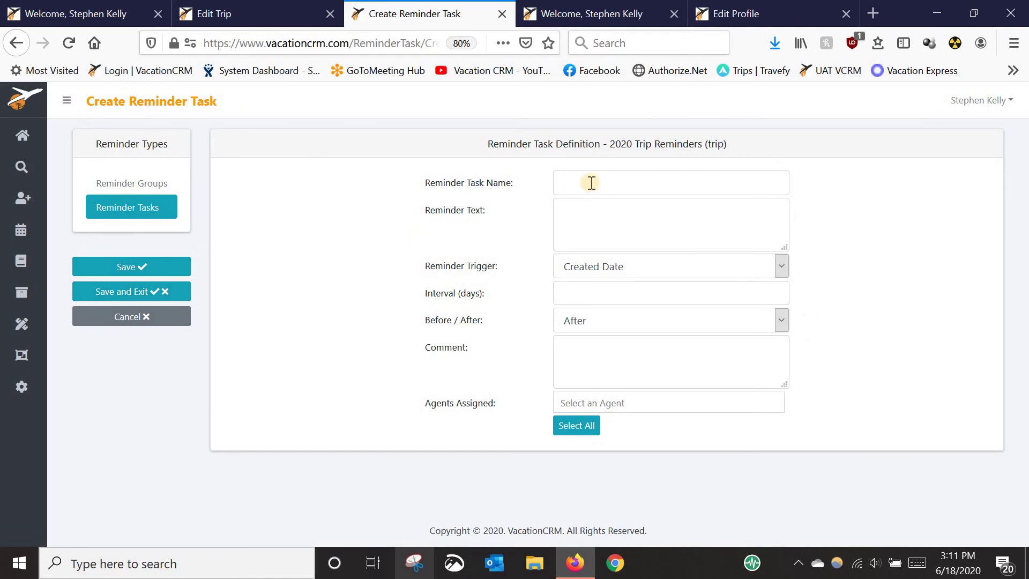
Enter 'Prereg' as the task name and 'Pre-register booking with hotel/tourism board' as its reminder text
left_click(591, 182)
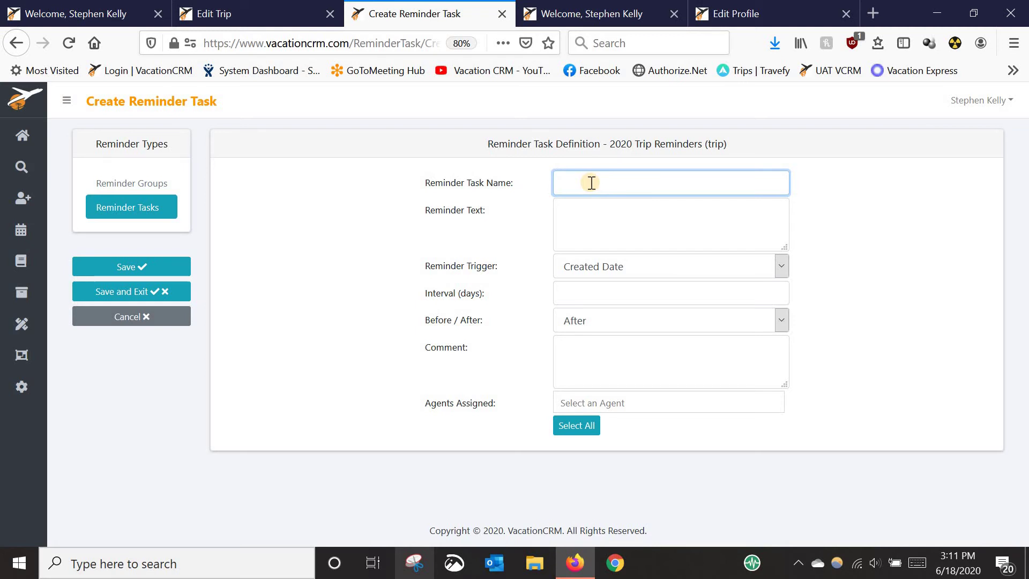
type("Prereg")
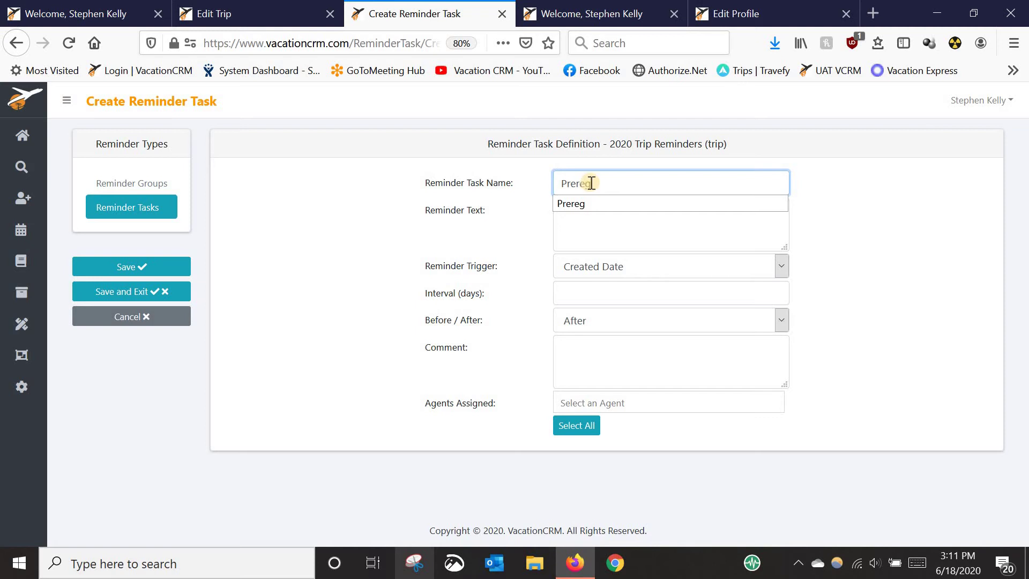
key("Tab")
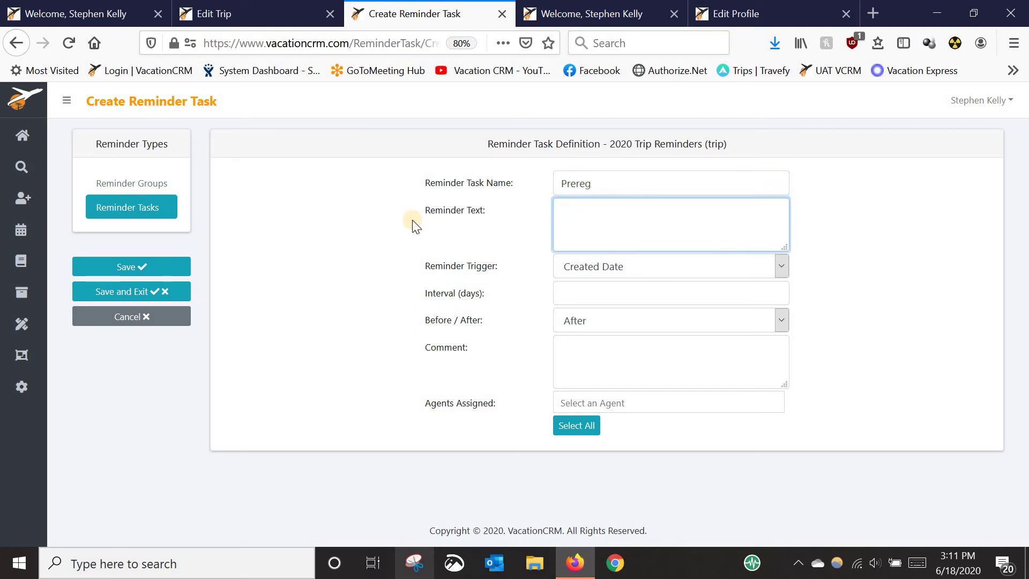
left_click_drag(433, 208, 508, 214)
left_click(603, 209)
type("Pre-register booking with hotel/tourism board")
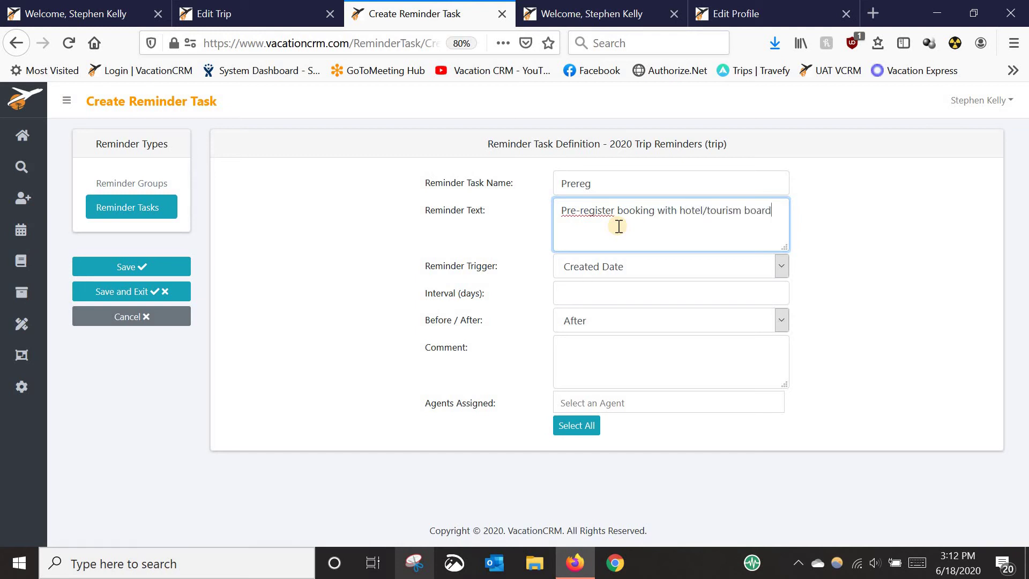
left_click(565, 259)
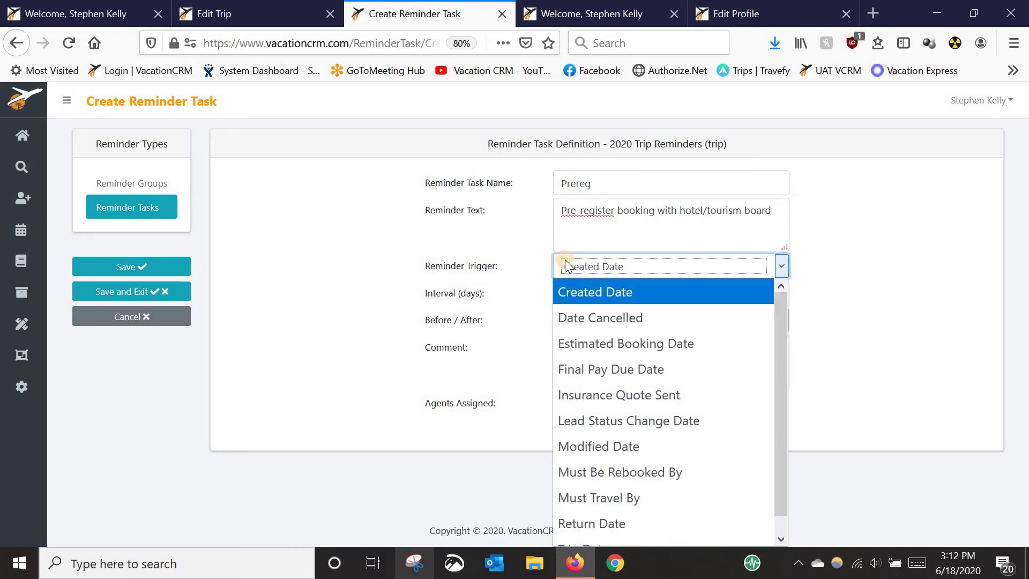
left_click(936, 263)
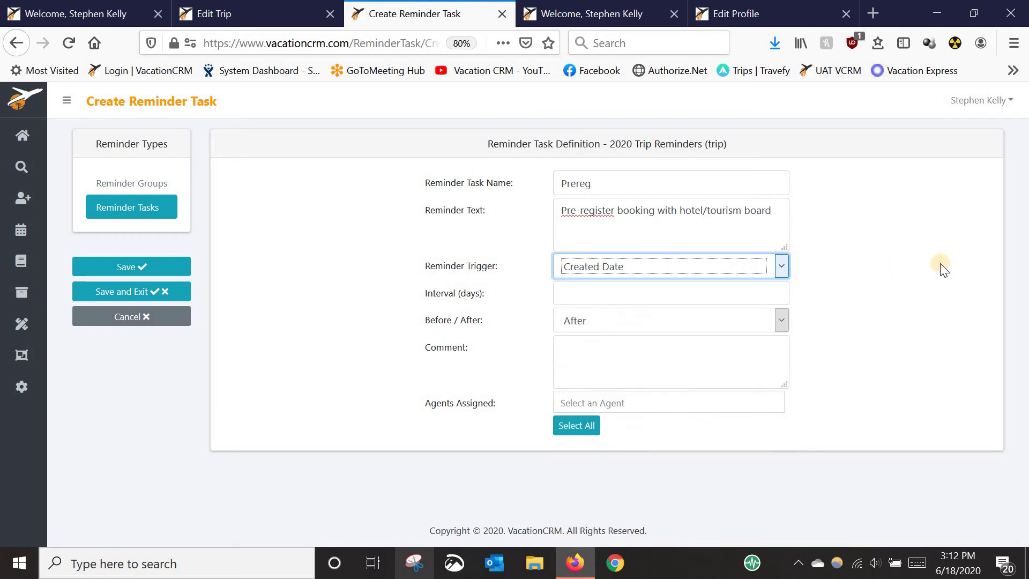
left_click(783, 265)
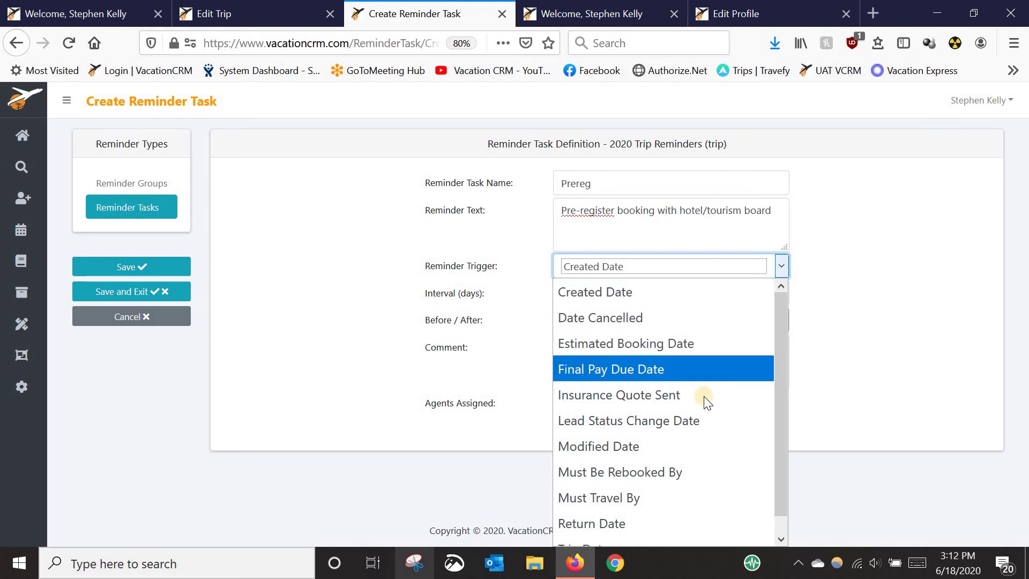
scroll(706, 424, "down", 1)
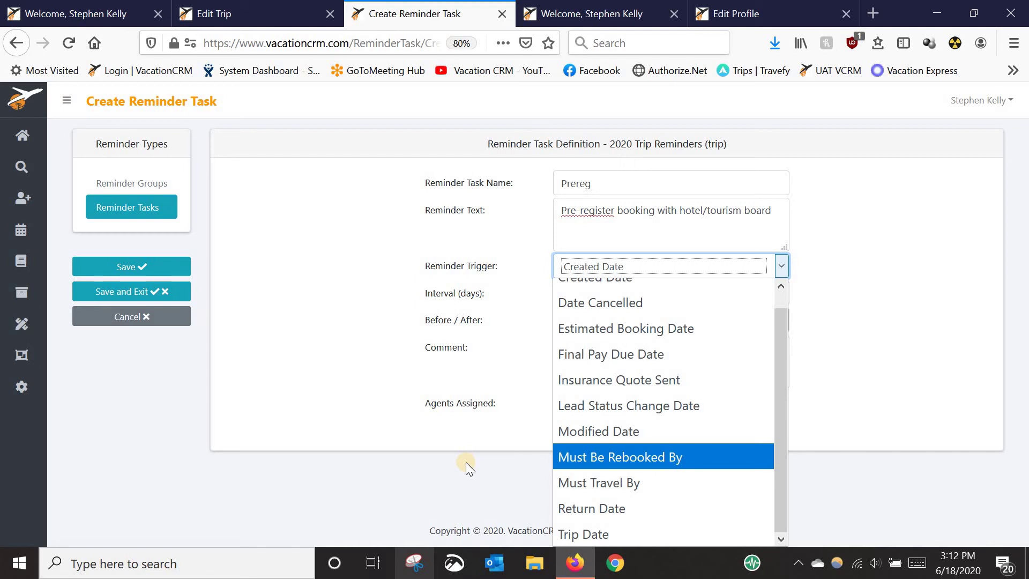
scroll(603, 335, "up", 1)
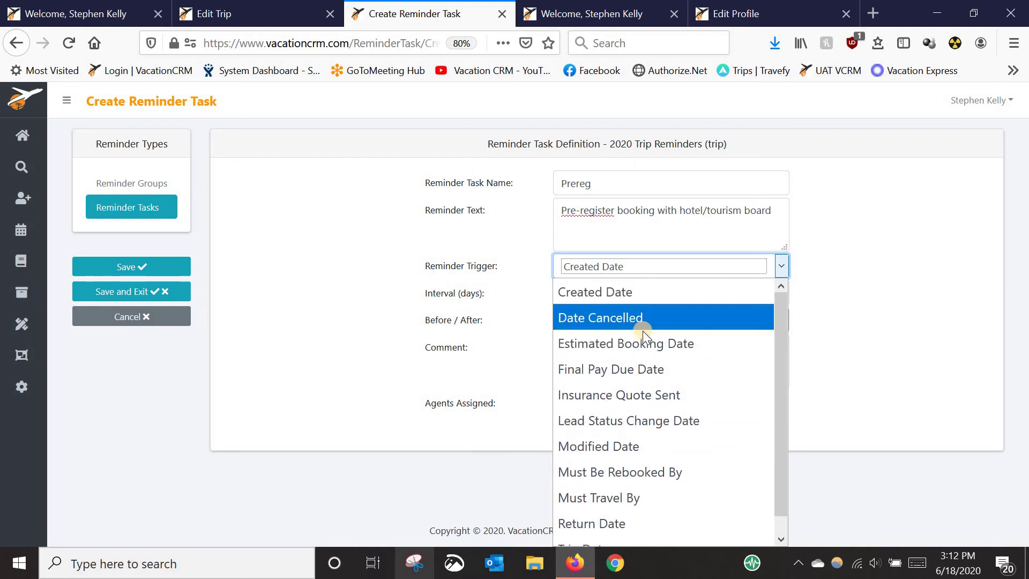
left_click(574, 291)
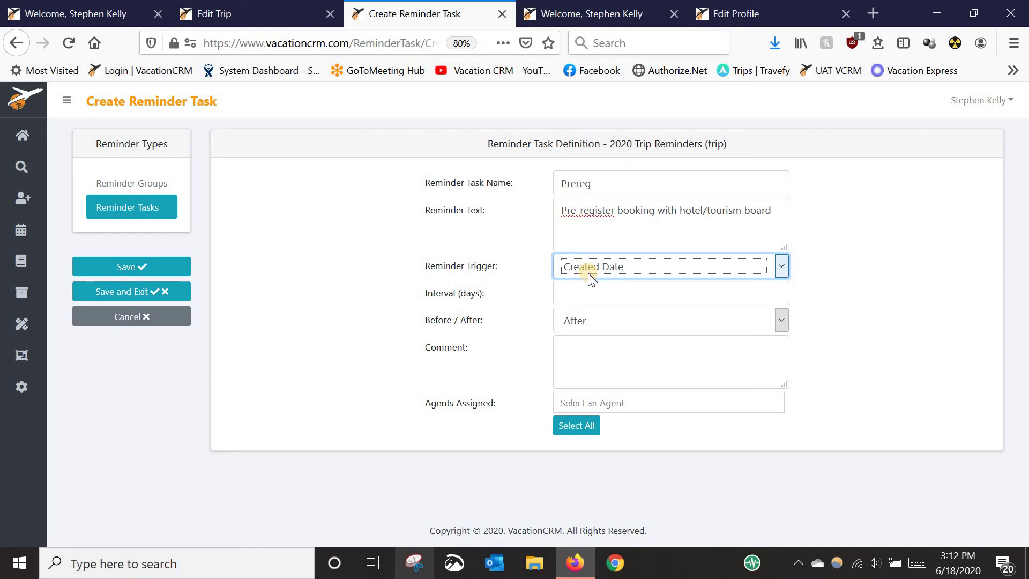
Set the Prereg task's interval to 5 days, assign the current agent, and save it
left_click(585, 298)
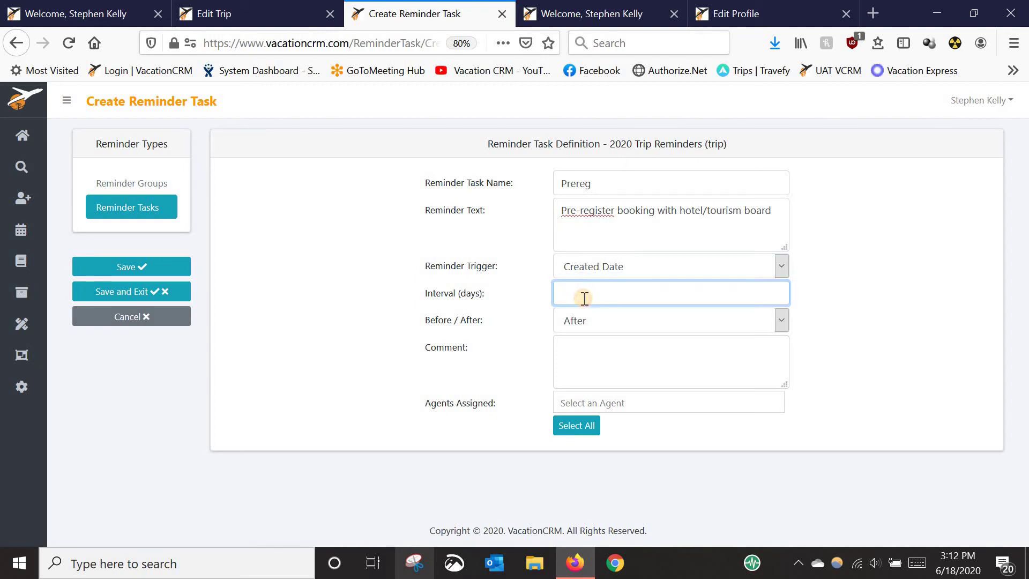
type("5")
left_click(368, 294)
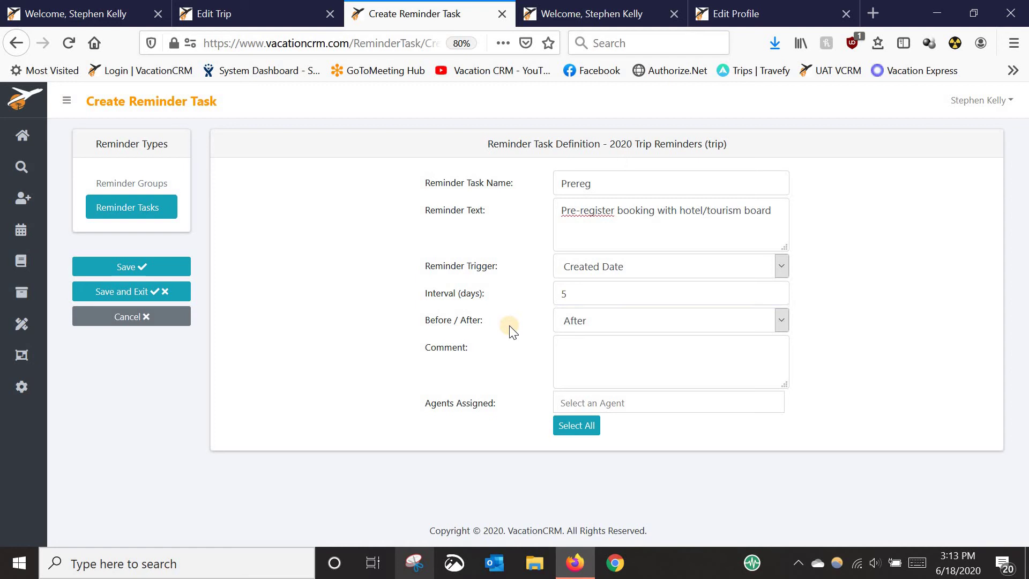
left_click(605, 403)
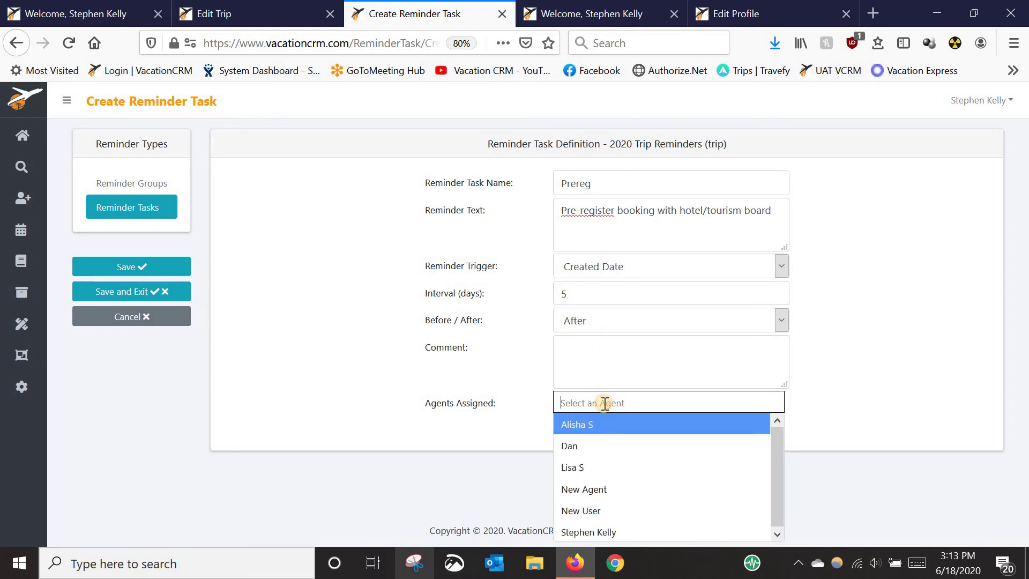
left_click(584, 531)
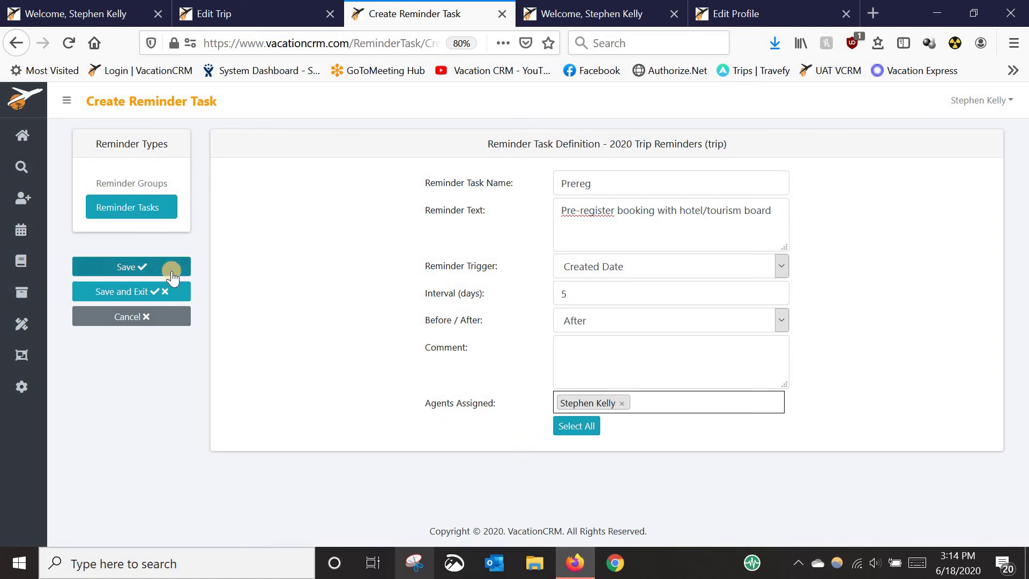
left_click(158, 268)
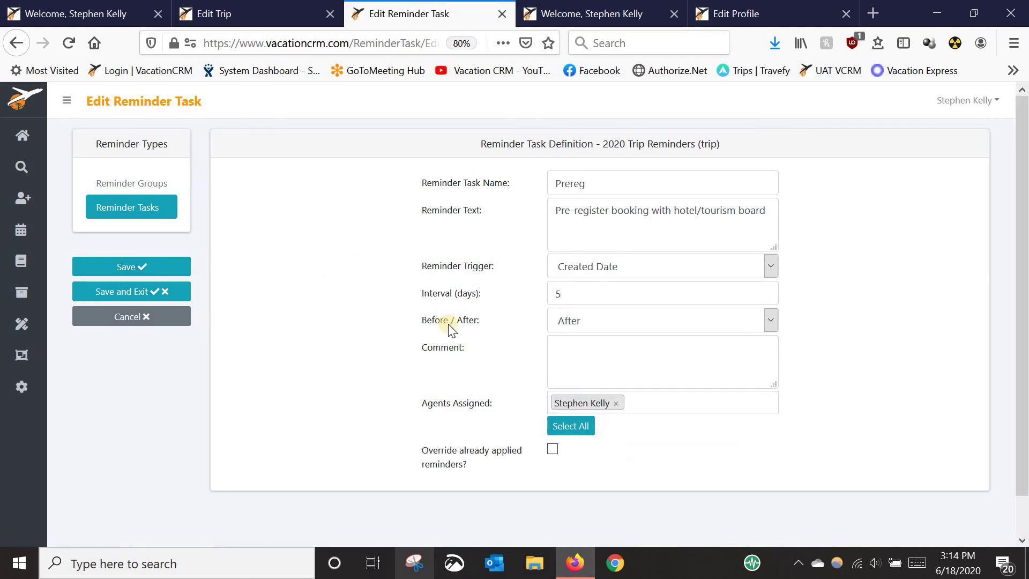
left_click(134, 224)
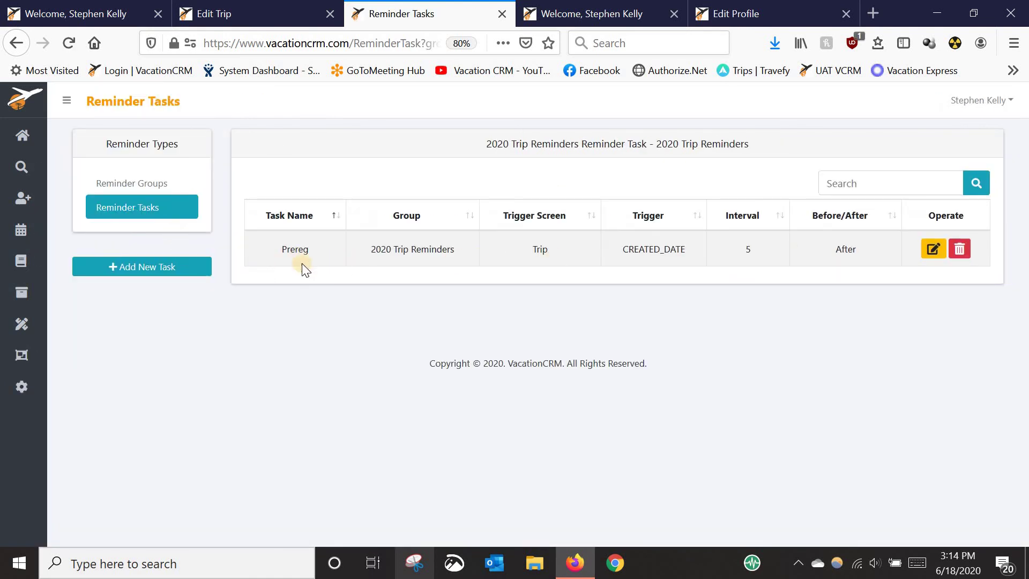
Start a new reminder task named 'Send Welcome Home Gift' with the same reminder text
left_click(144, 271)
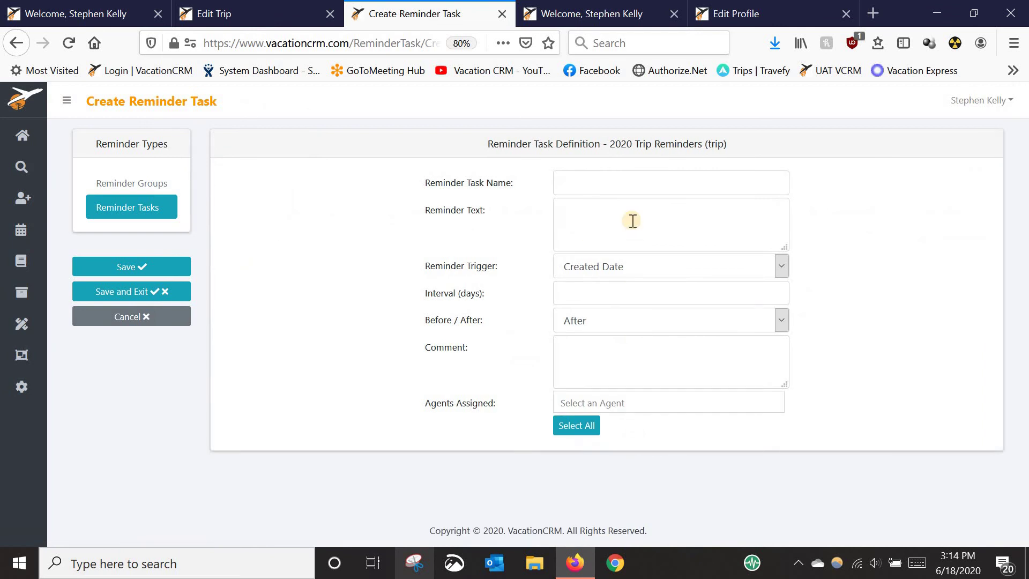
left_click(616, 182)
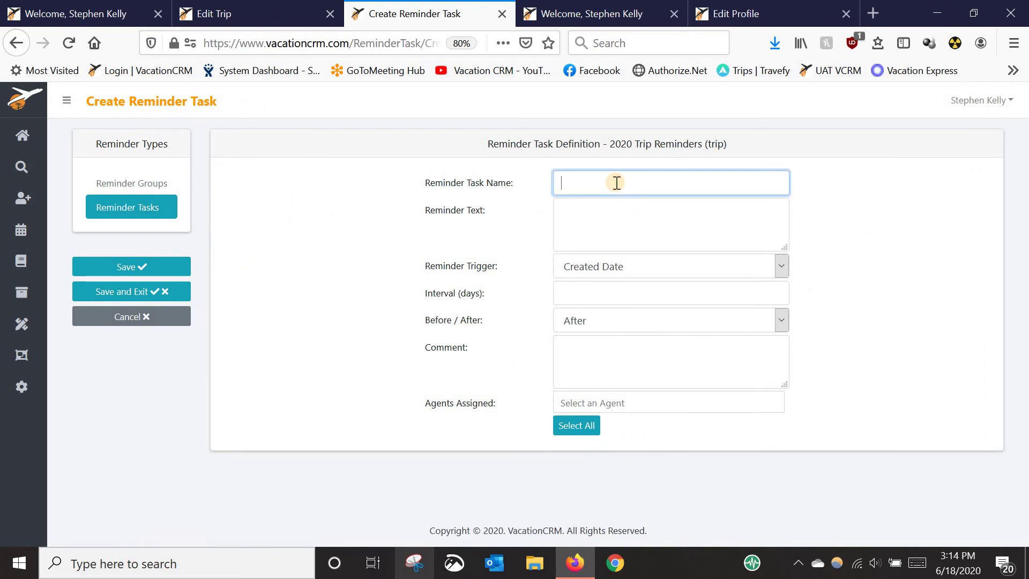
type("Send Welcome Home Gift")
key("Tab")
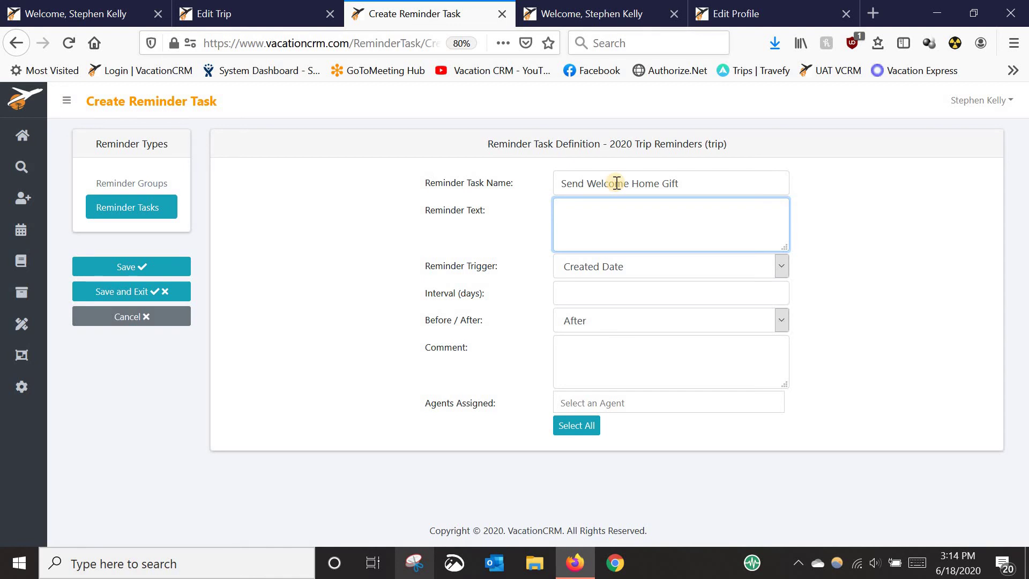
type("Send Welcome Home Gift")
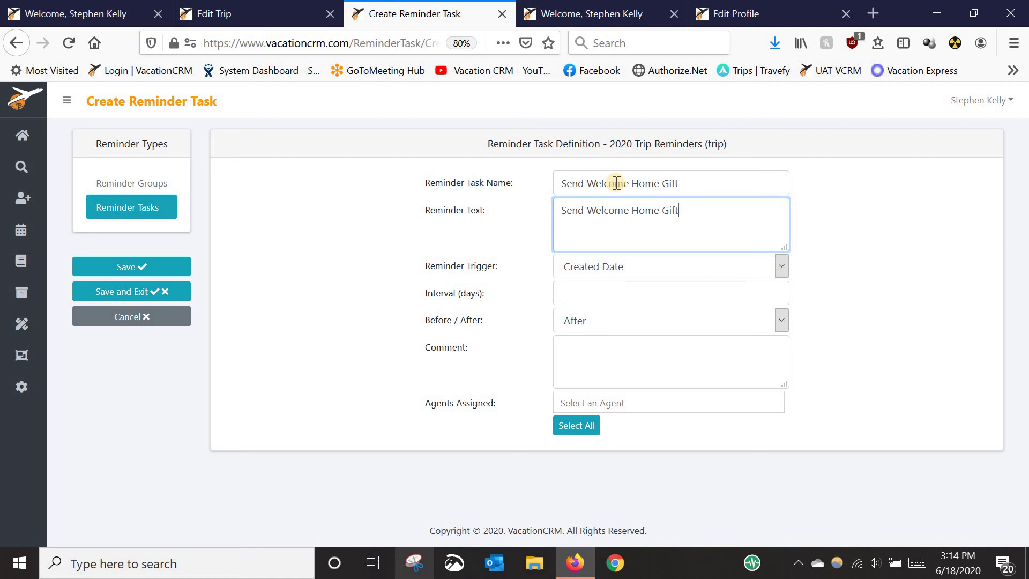
Trigger it 2 days after the Return Date, assign the trip's agent, and save
left_click(610, 276)
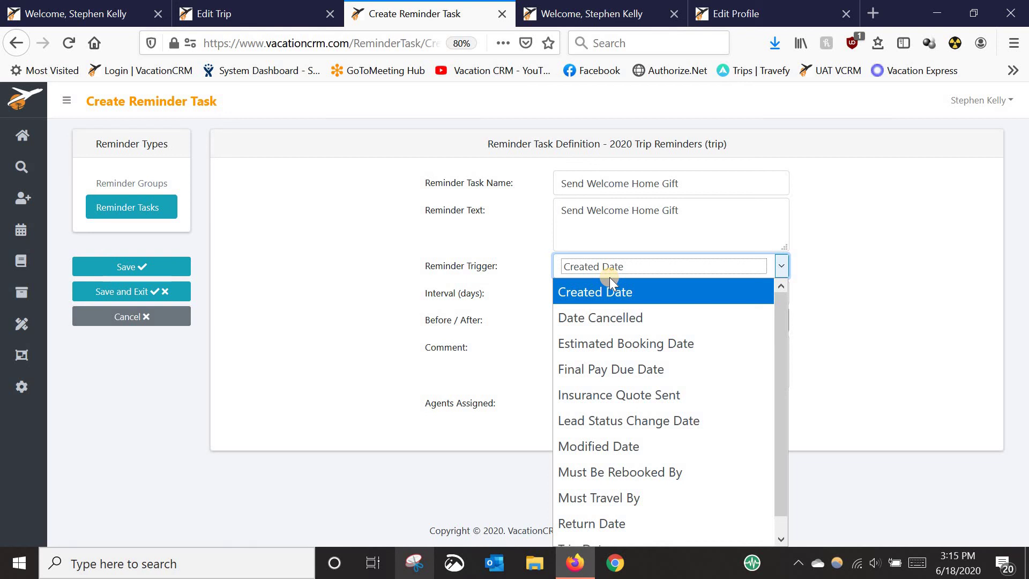
left_click(602, 522)
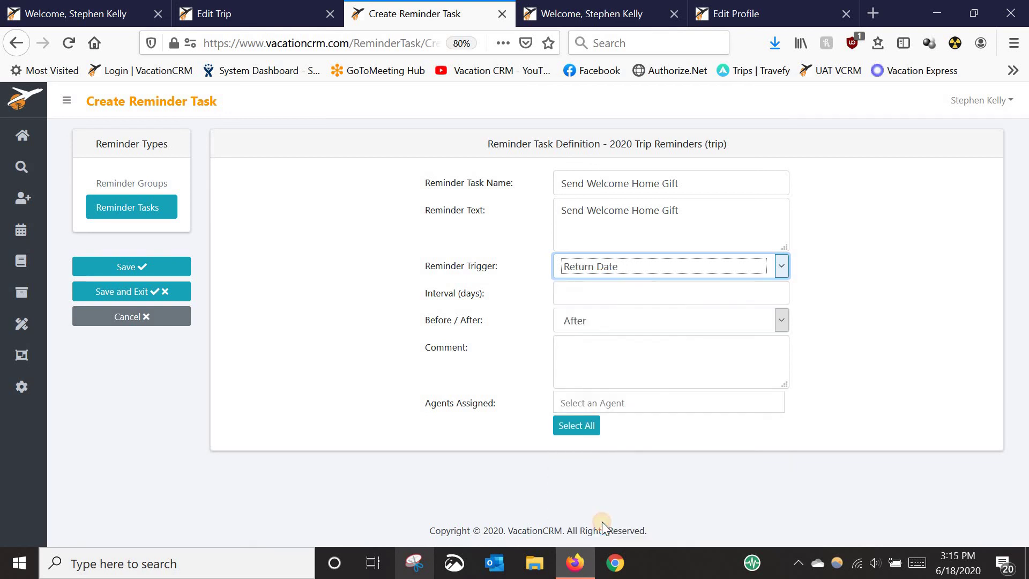
left_click(572, 294)
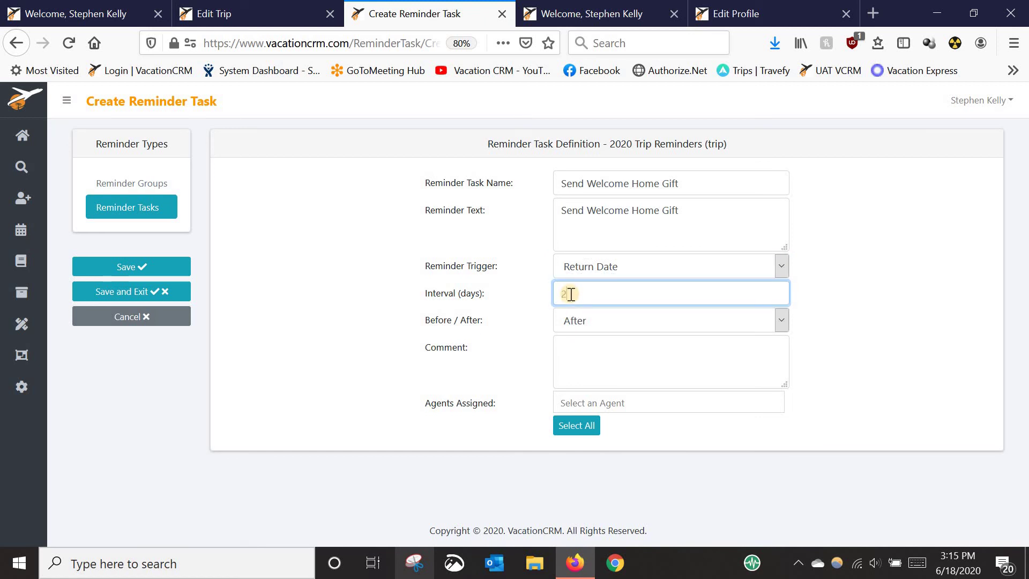
type("2")
left_click(594, 398)
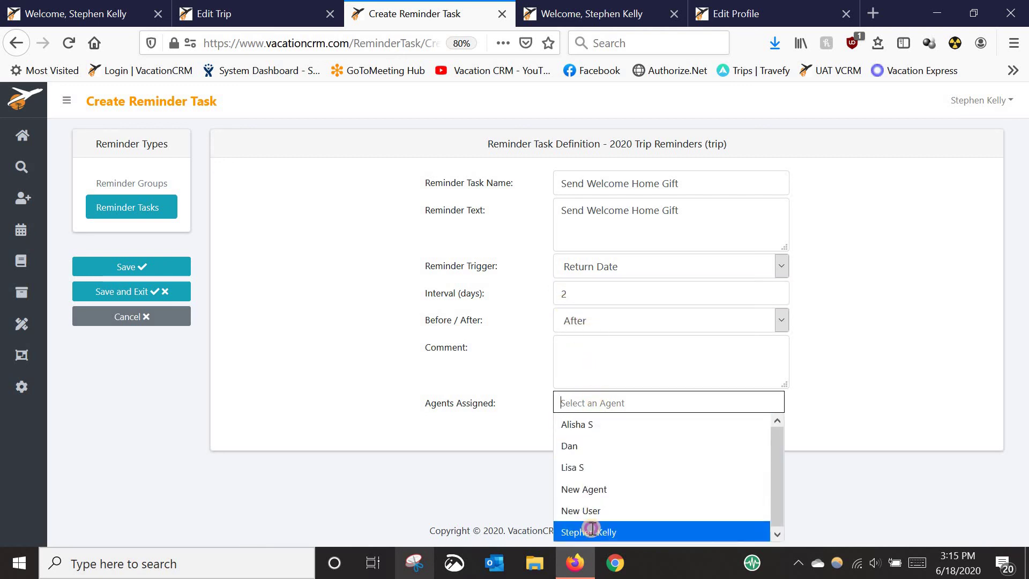
left_click(589, 532)
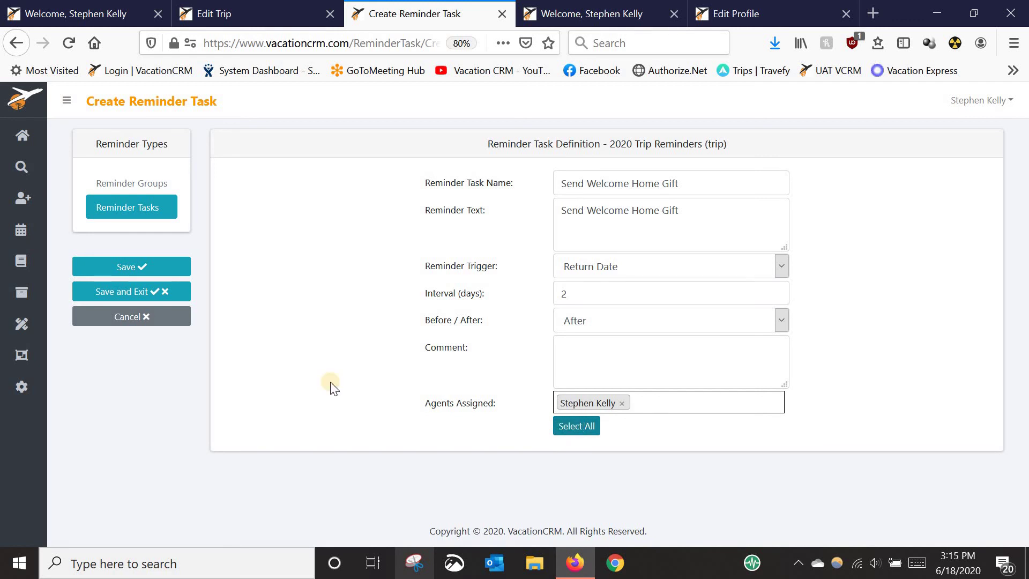
left_click(144, 292)
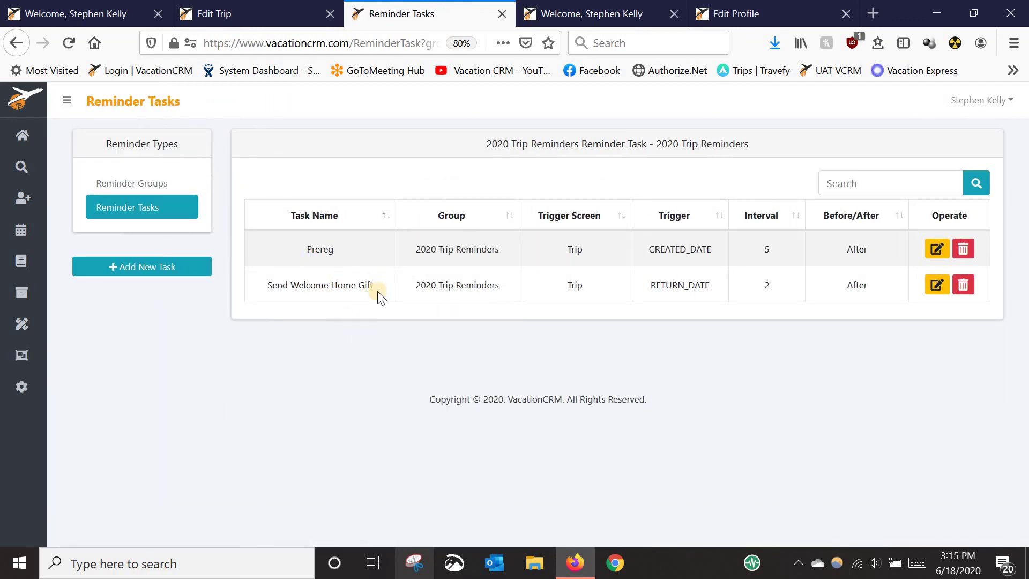
Apply the 2020 Trip Reminders group to the Cancun trip, keeping both Prereg and Welcome Home Gift tasks
left_click(208, 12)
left_click(68, 43)
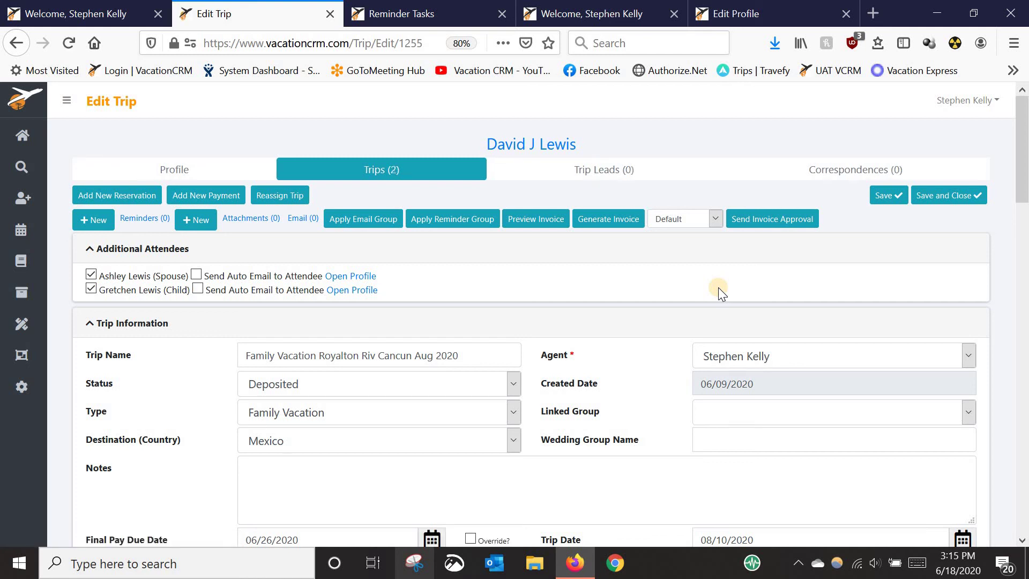
left_click(448, 220)
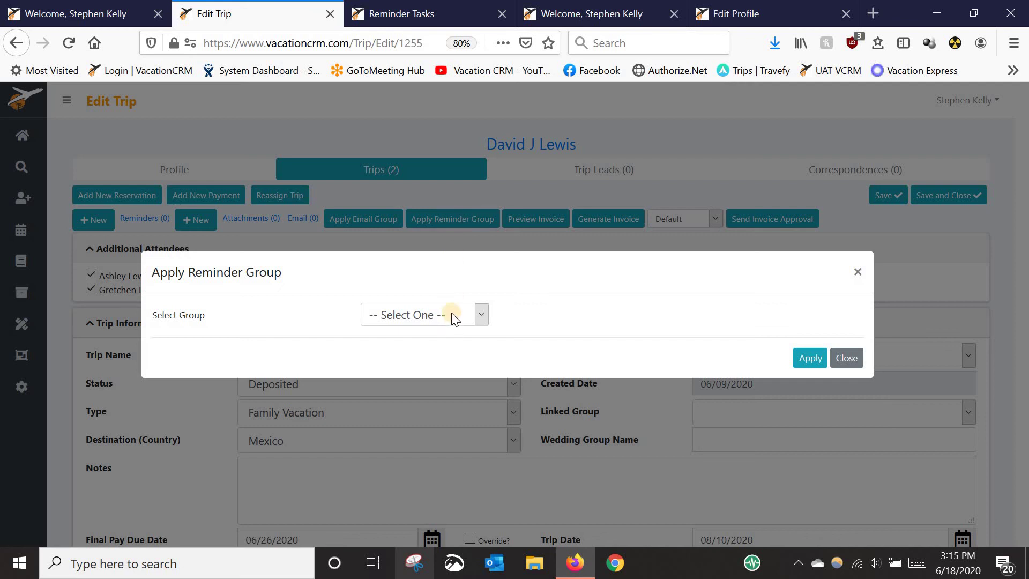
left_click(452, 316)
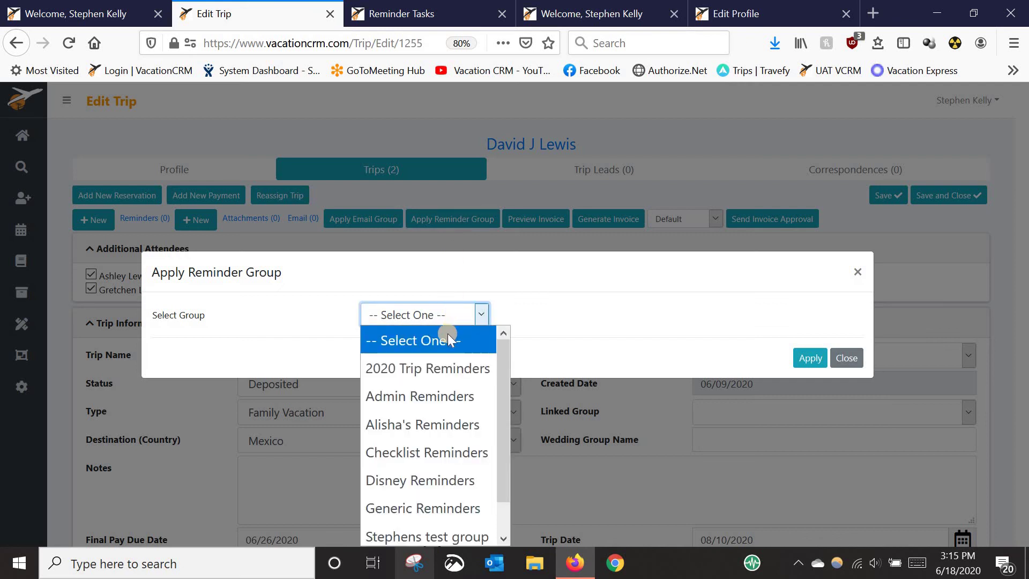
left_click(420, 366)
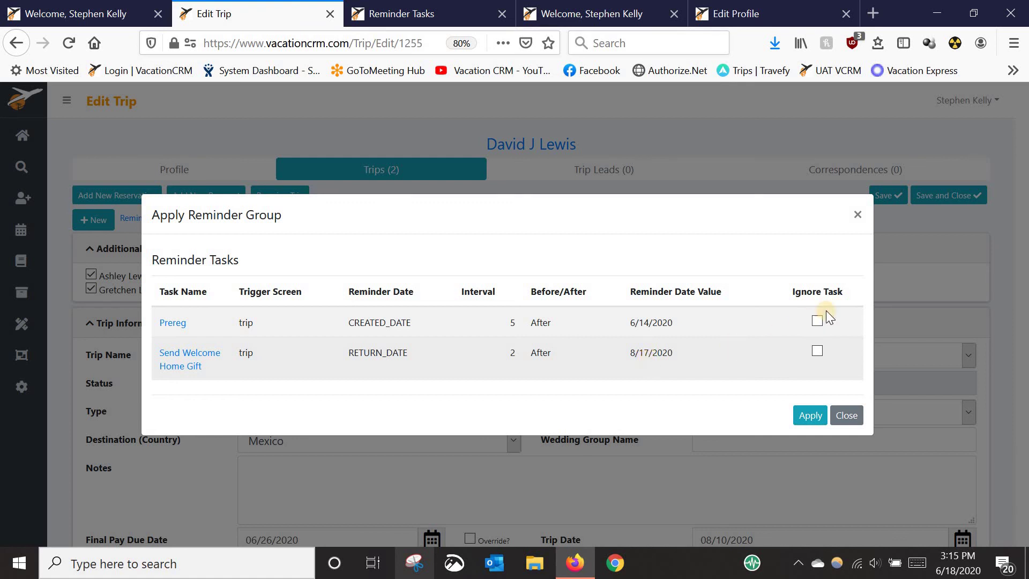
left_click(818, 321)
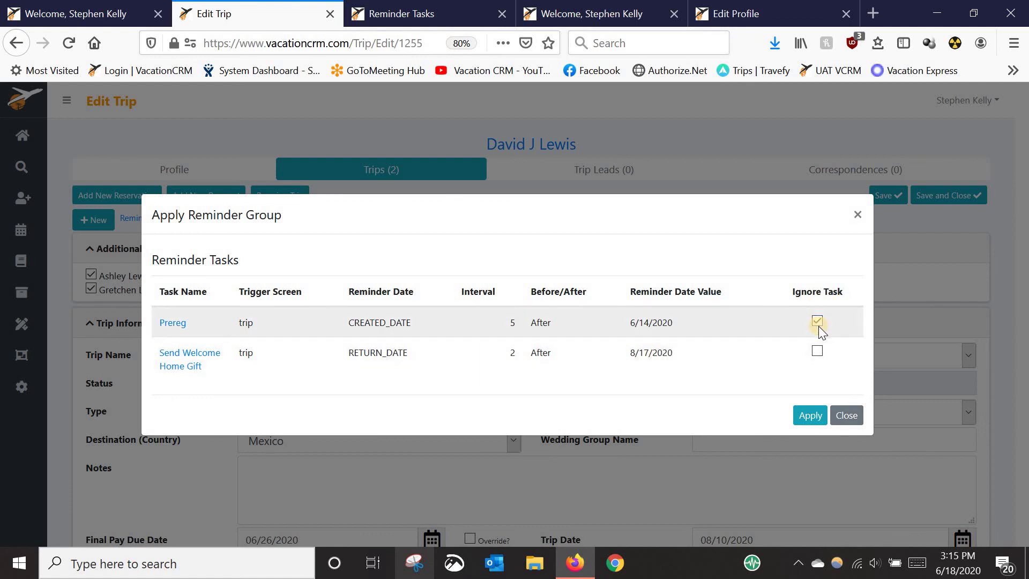
left_click(816, 322)
left_click(816, 420)
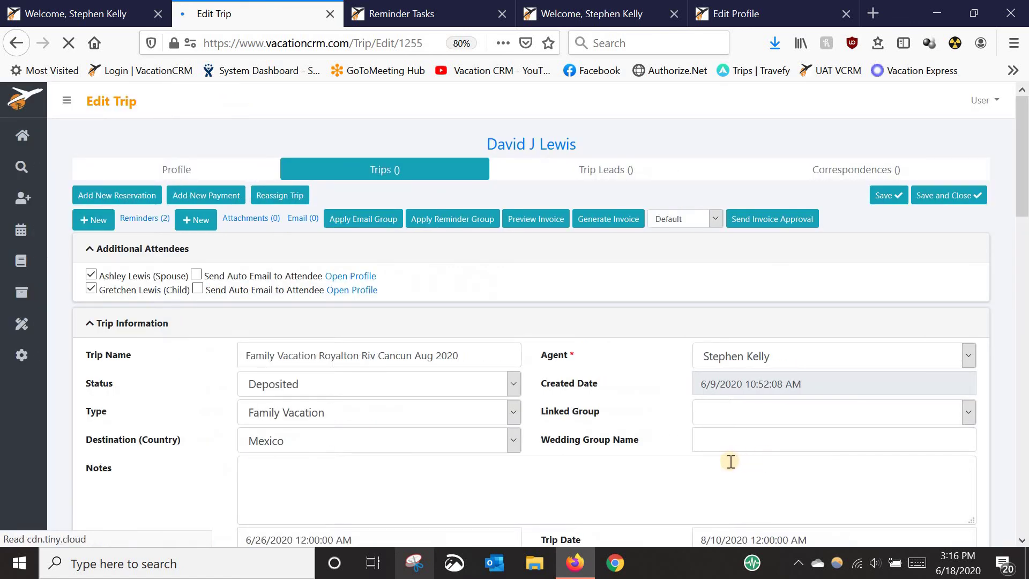
Move the pre-register booking reminder's date to June 23, 2020 and save it
left_click(146, 218)
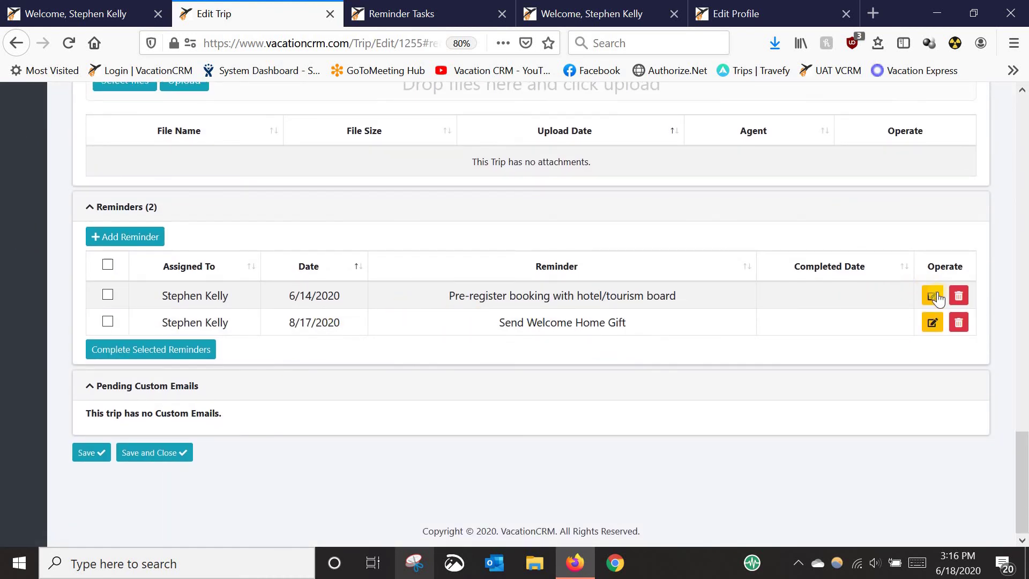
left_click(933, 296)
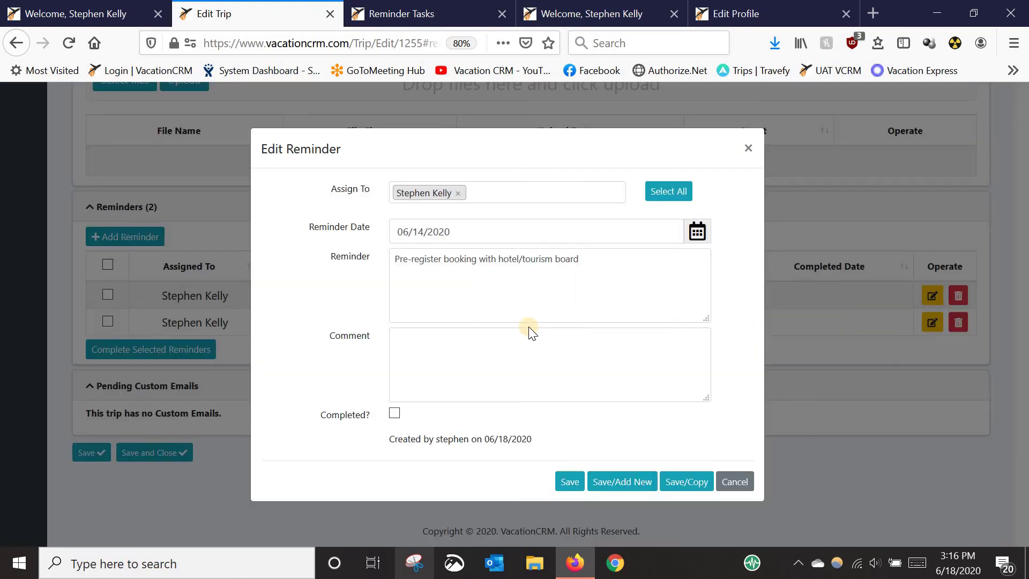
left_click(697, 231)
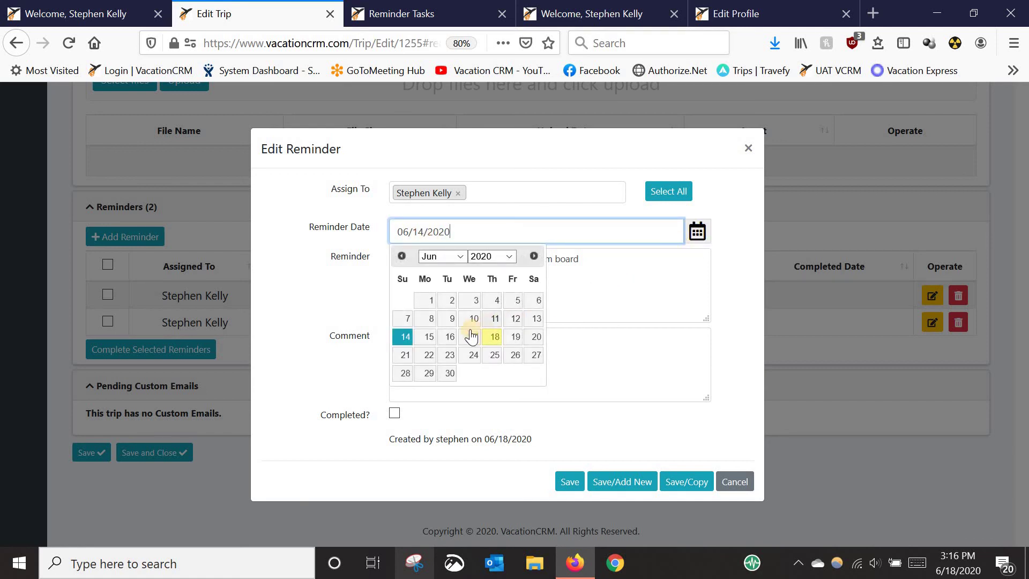
left_click(406, 338)
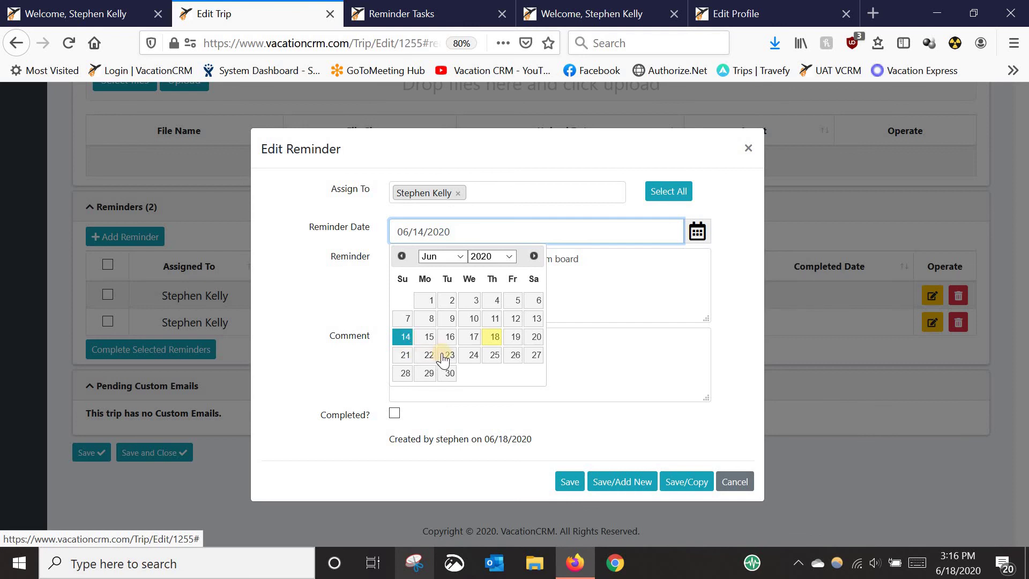
left_click(443, 356)
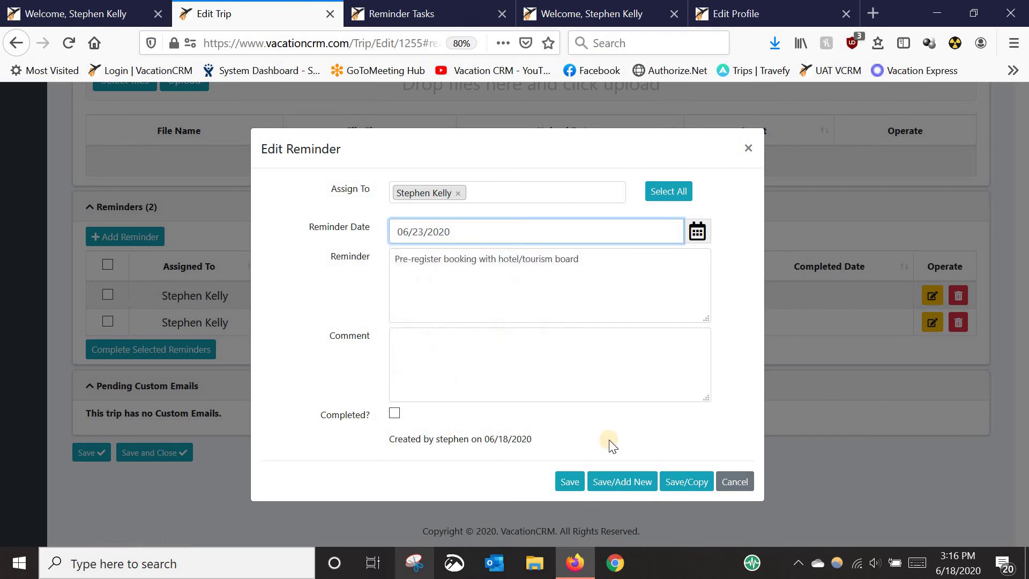
left_click(570, 482)
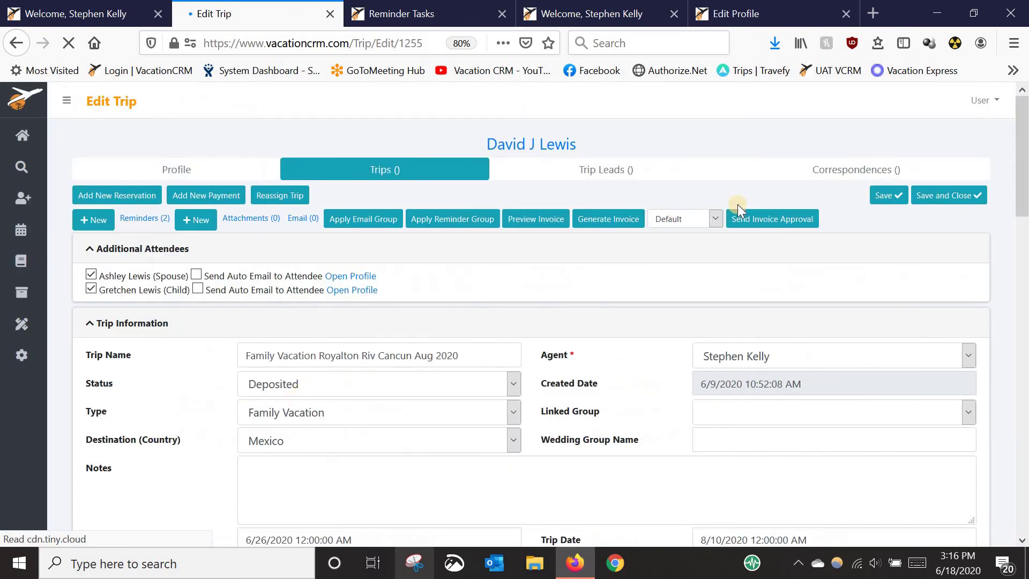
left_click(155, 225)
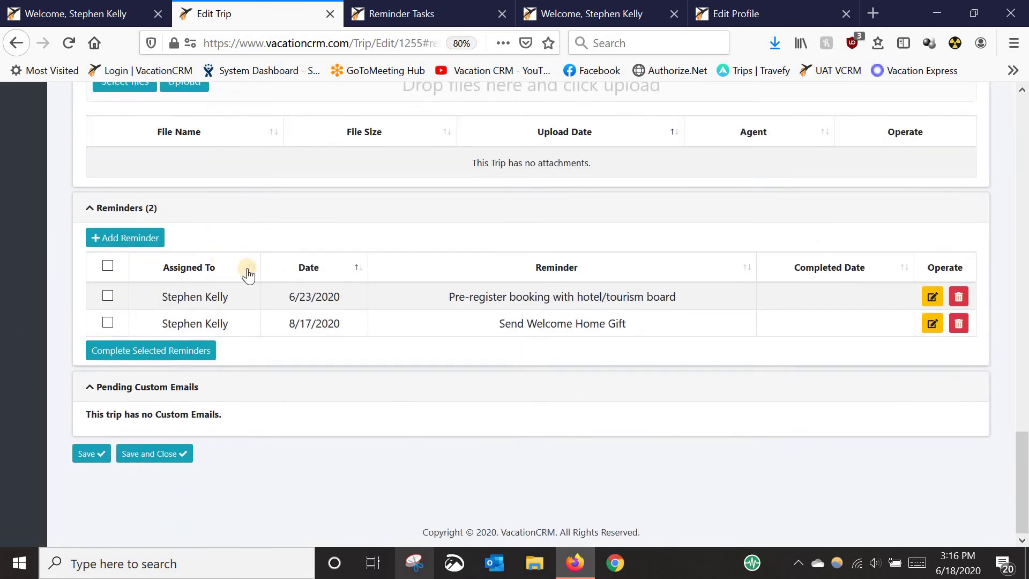